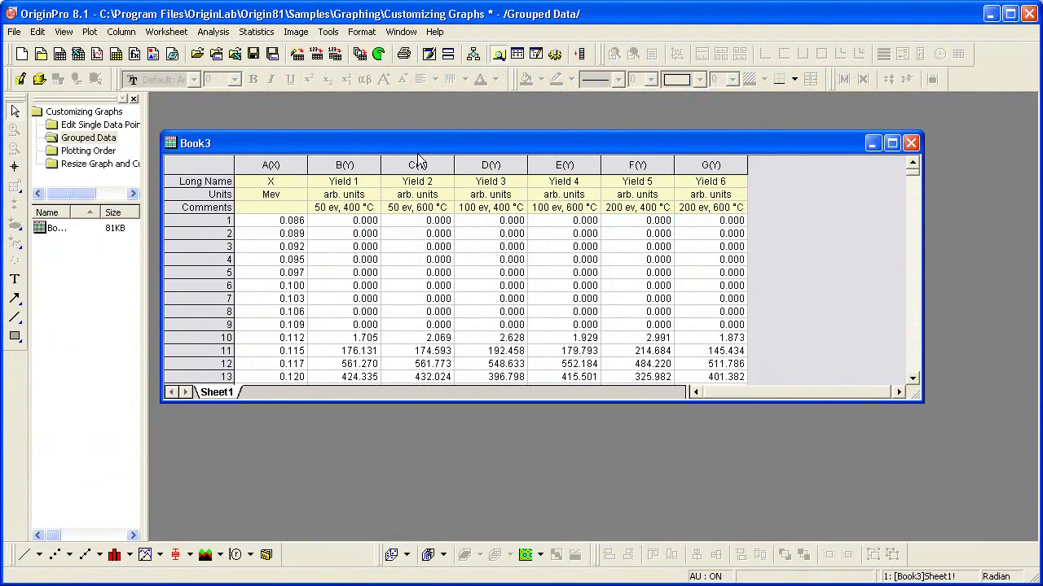
- Select the whole Book3 worksheet and make a Line plot of its six yield columns
{"action": "left_click", "coordinate": [225, 164]}
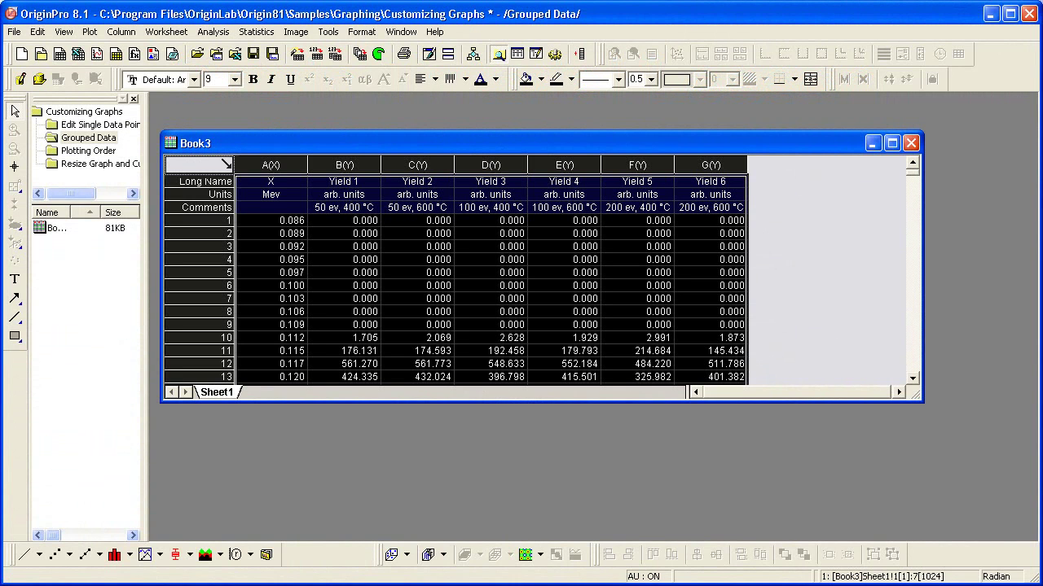
{"action": "left_click", "coordinate": [89, 32]}
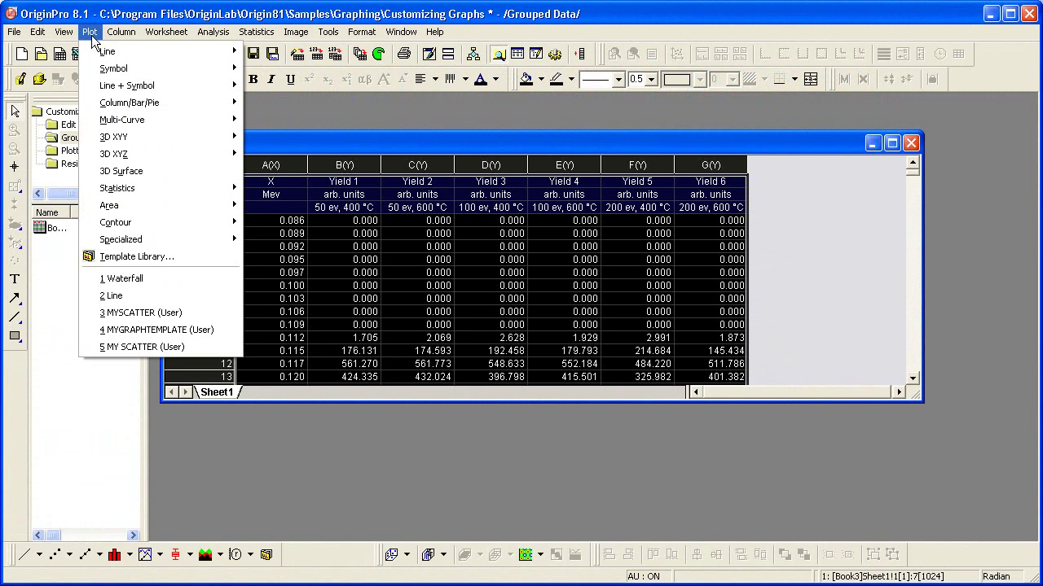
{"action": "mouse_move", "coordinate": [115, 50]}
{"action": "left_click", "coordinate": [267, 50]}
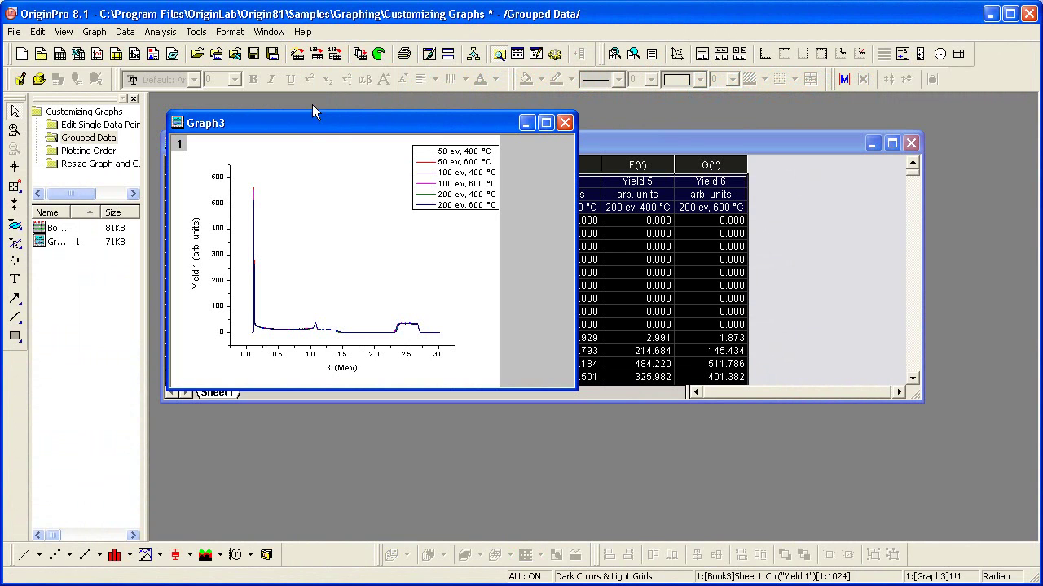
- Maximize Graph3 and set the X axis scale from 0 to 3 with Manual rescale
{"action": "double_click", "coordinate": [332, 128]}
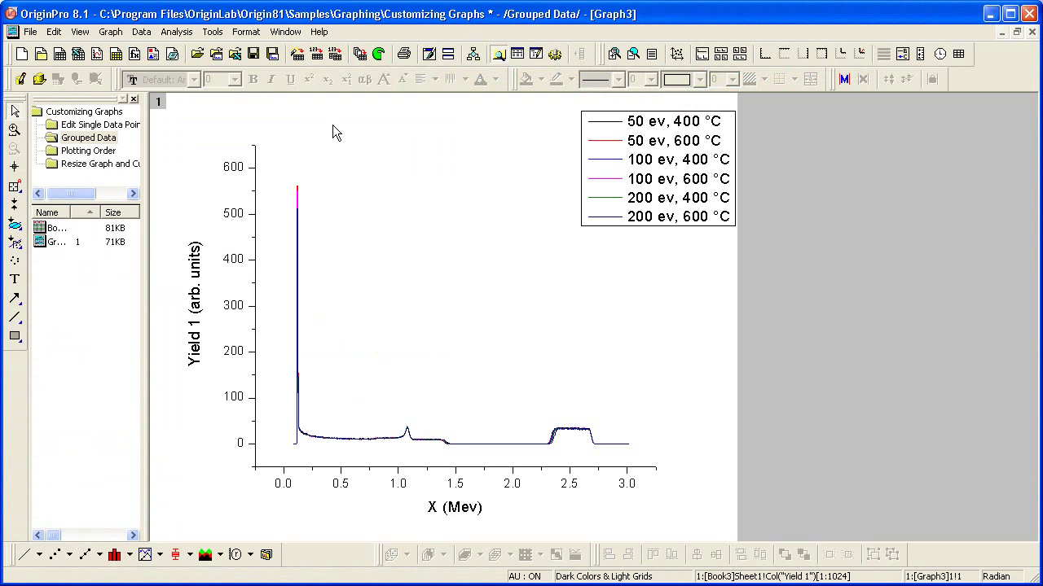
{"action": "double_click", "coordinate": [528, 476]}
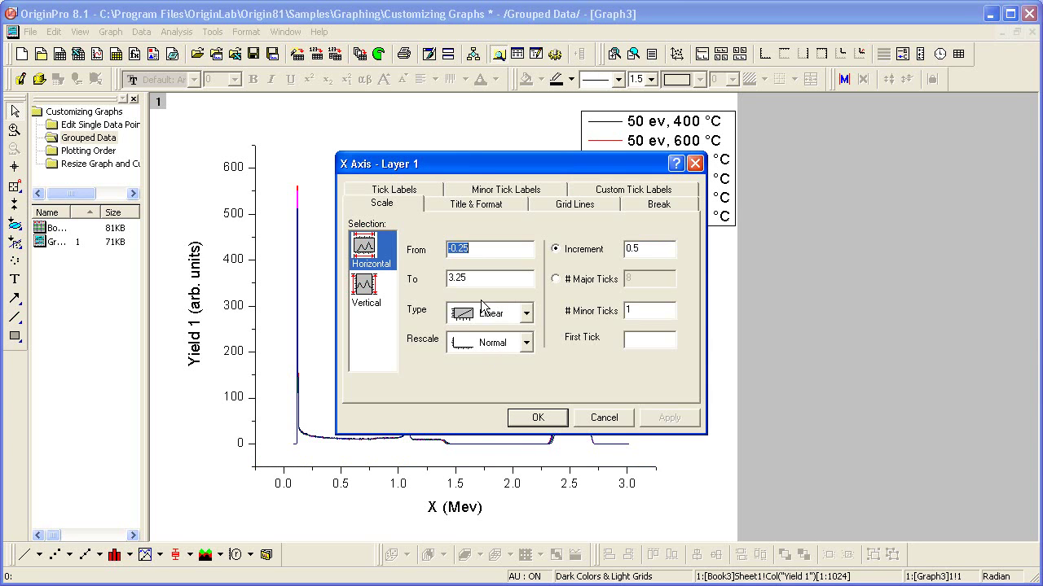
{"action": "type", "text": "0"}
{"action": "key", "text": "Tab"}
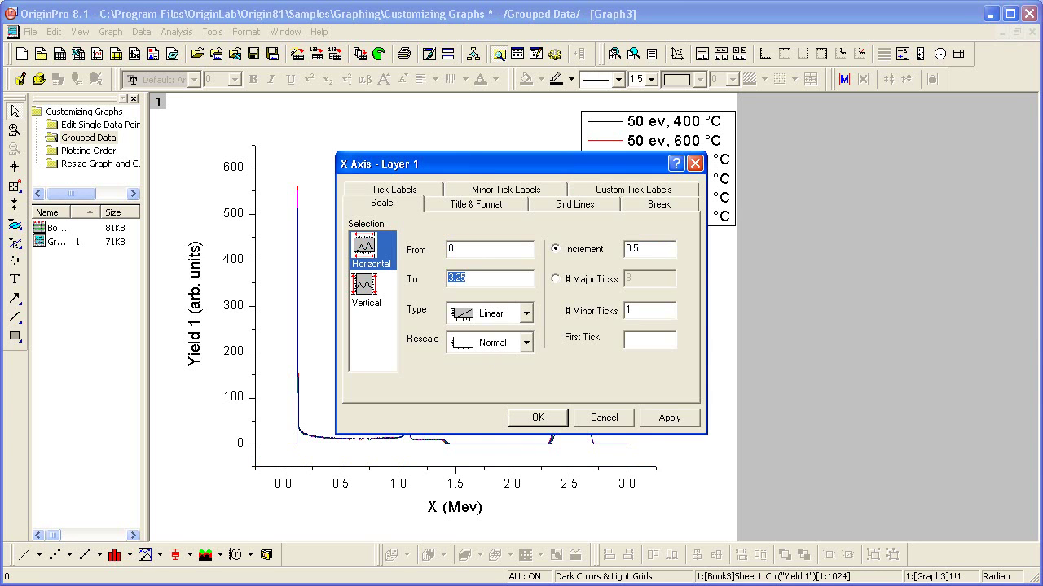
{"action": "type", "text": "3"}
{"action": "left_click", "coordinate": [527, 342]}
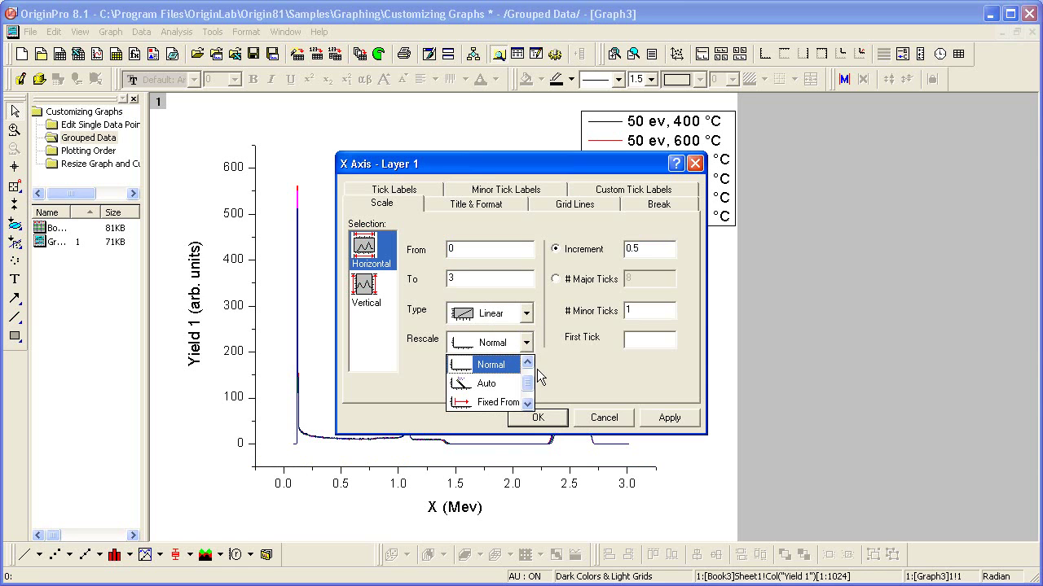
{"action": "left_click", "coordinate": [529, 364]}
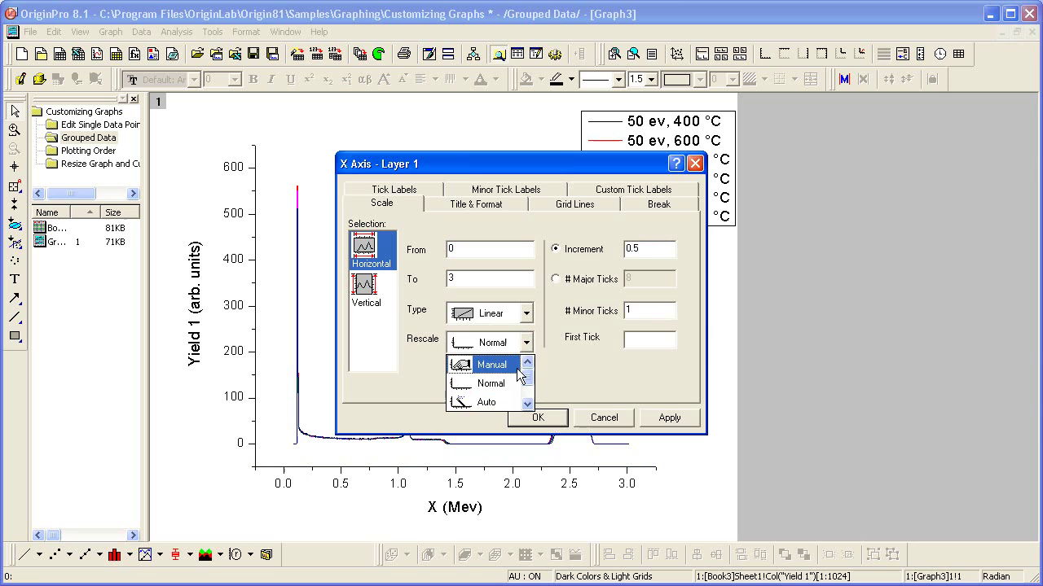
{"action": "left_click", "coordinate": [516, 368]}
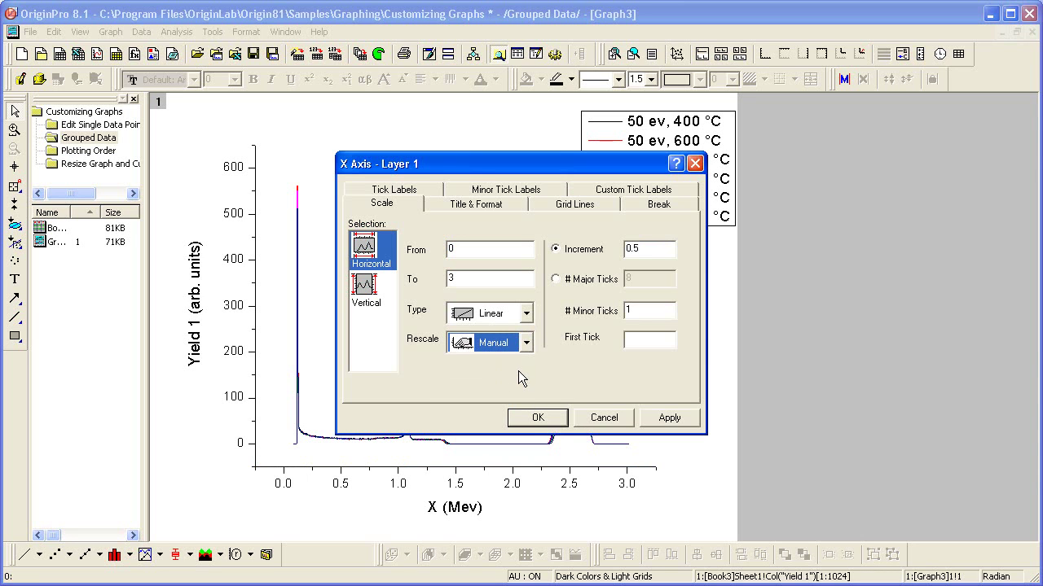
- Apply the 0–3 X axis range, then stack Layer1's curves with Auto offsets in Plot Details
{"action": "left_click", "coordinate": [551, 418]}
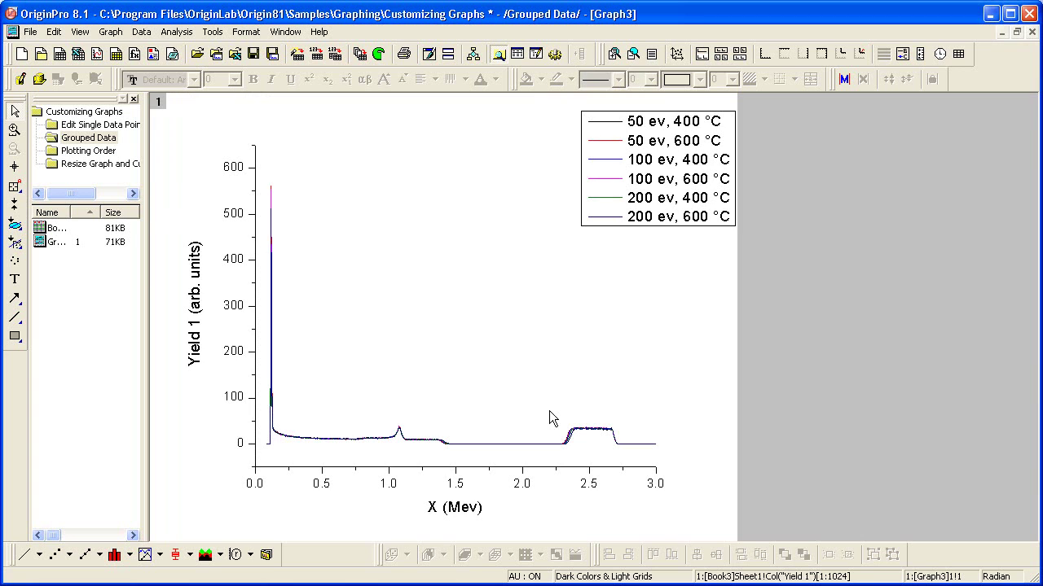
{"action": "double_click", "coordinate": [461, 325]}
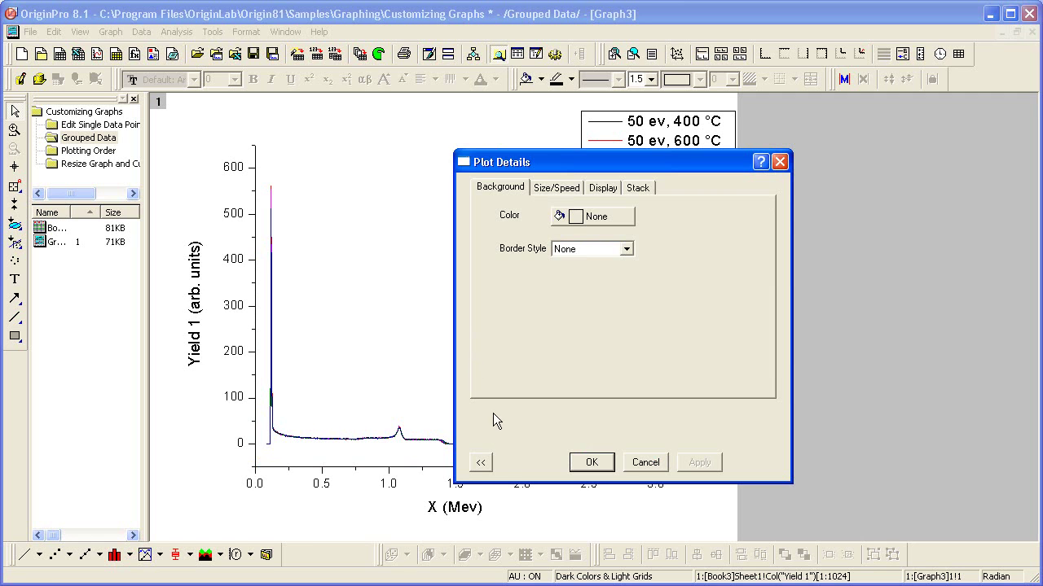
{"action": "left_click", "coordinate": [480, 462]}
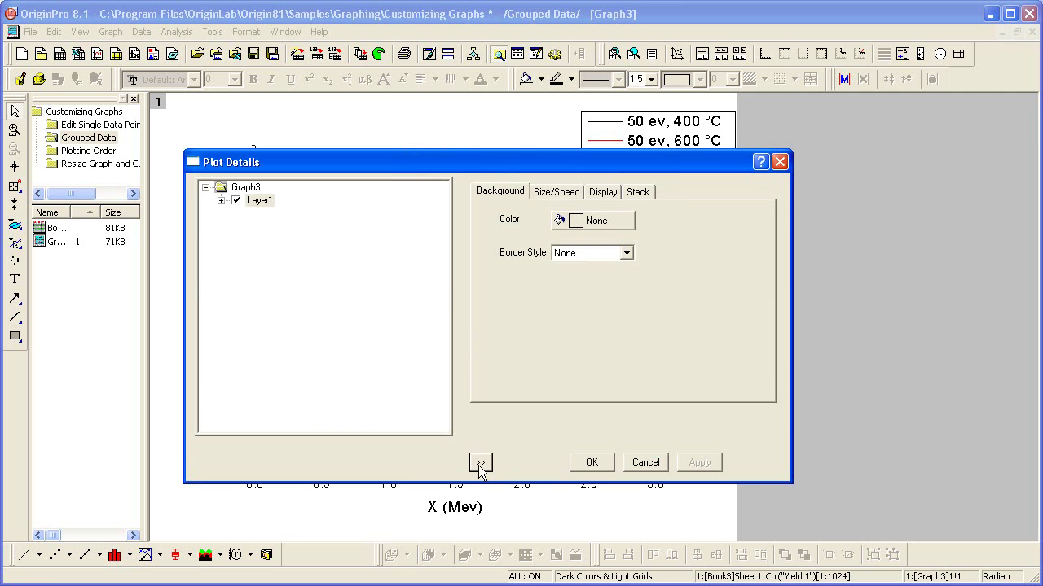
{"action": "left_click", "coordinate": [259, 202]}
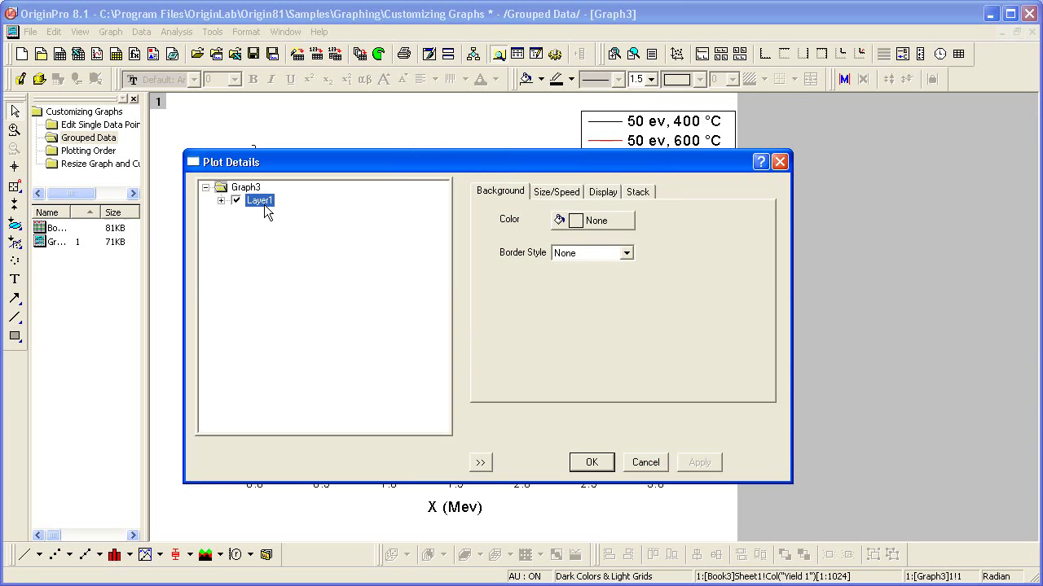
{"action": "left_click", "coordinate": [644, 193]}
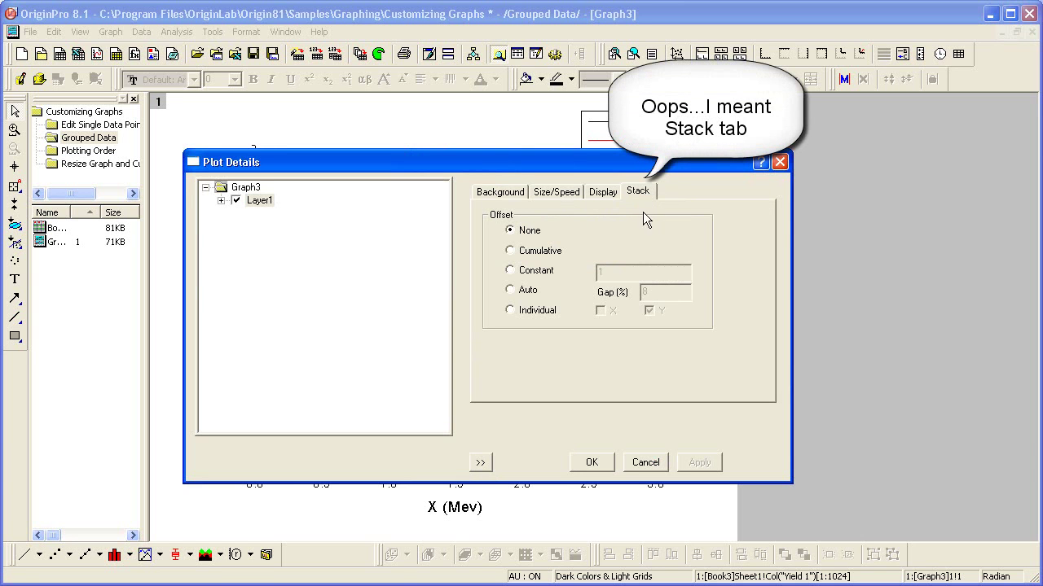
{"action": "left_click", "coordinate": [538, 298]}
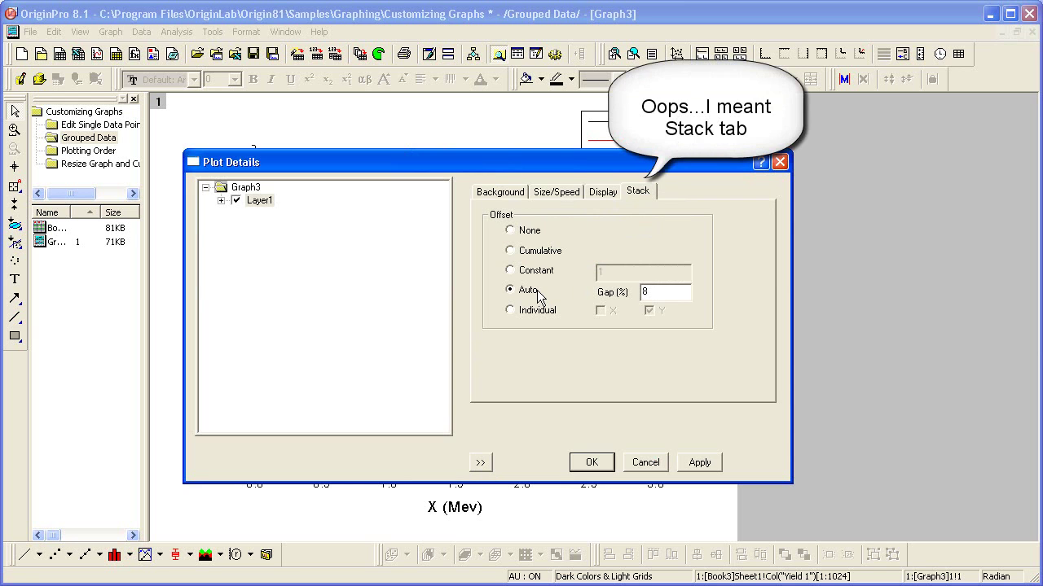
{"action": "left_click", "coordinate": [592, 463]}
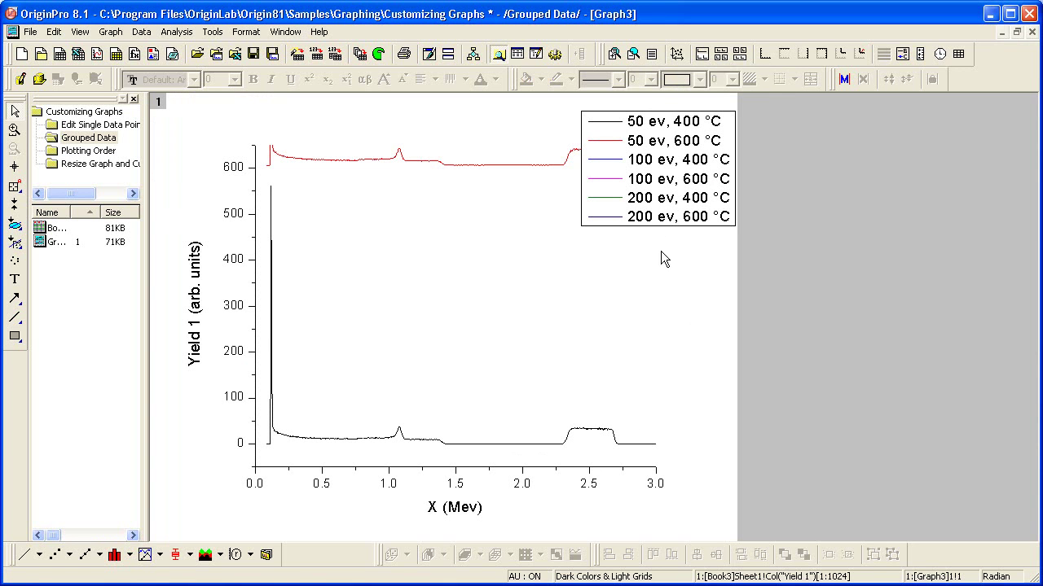
- Rescale the axes to fit all stacked curves up to 3500 and move the legend to the upper right
{"action": "left_click", "coordinate": [675, 53]}
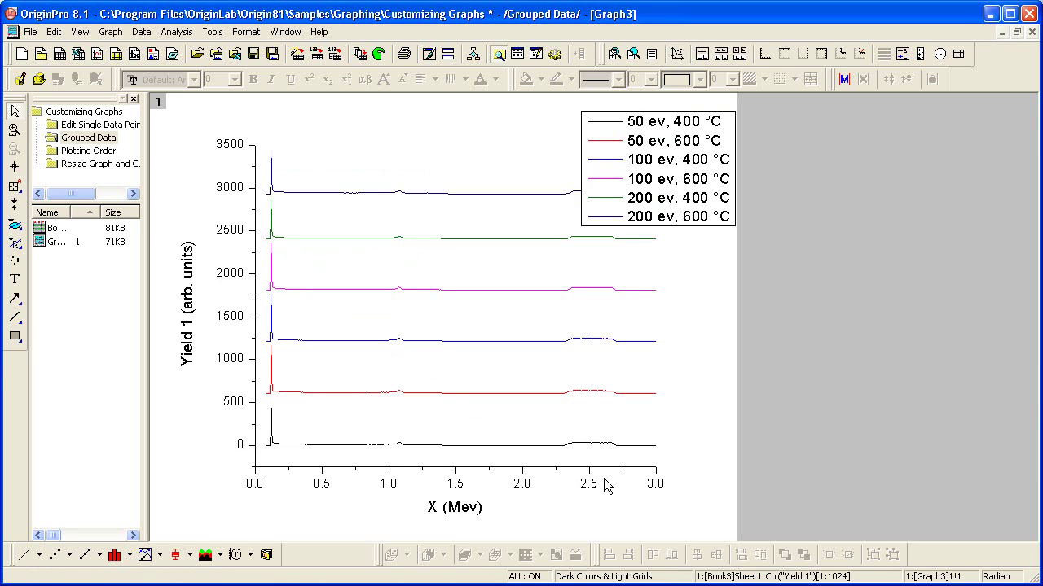
{"action": "left_click", "coordinate": [689, 193]}
{"action": "left_click_drag", "start_coordinate": [751, 184], "coordinate": [853, 176]}
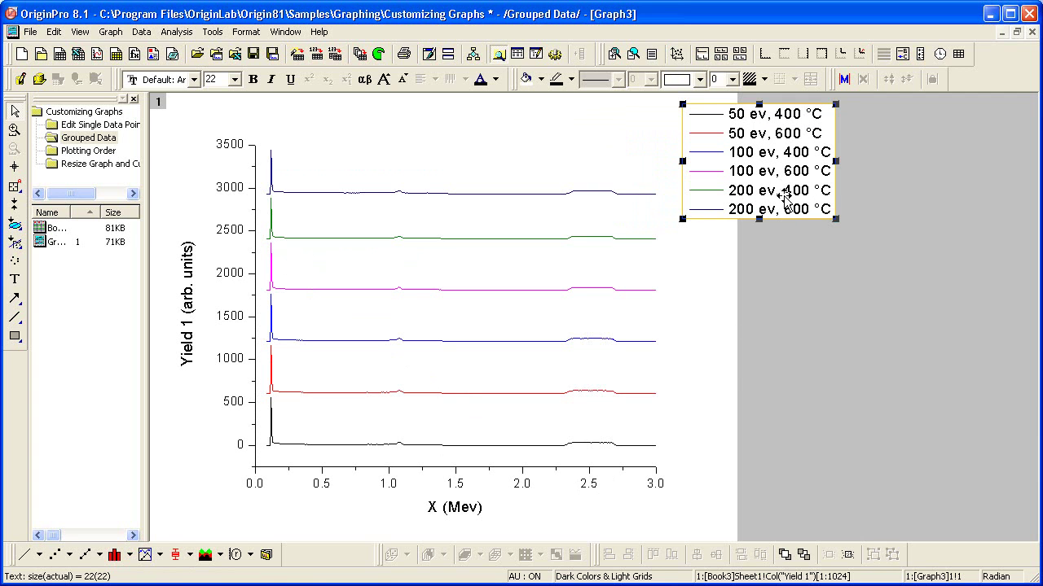
{"action": "left_click", "coordinate": [724, 371]}
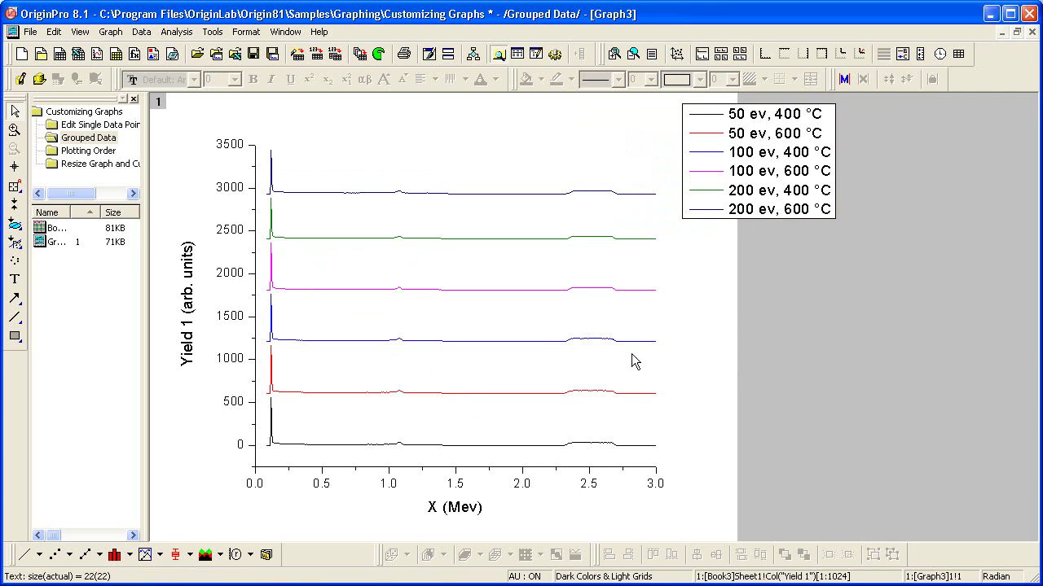
- Color the six stacked curves with the WindRose incremental color list
{"action": "left_click", "coordinate": [537, 291]}
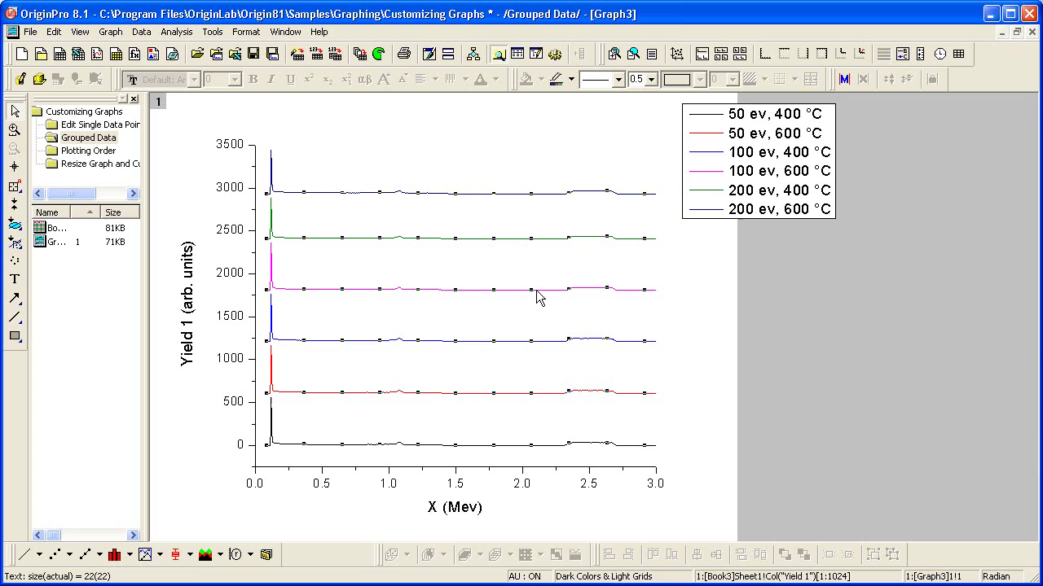
{"action": "left_click", "coordinate": [571, 82]}
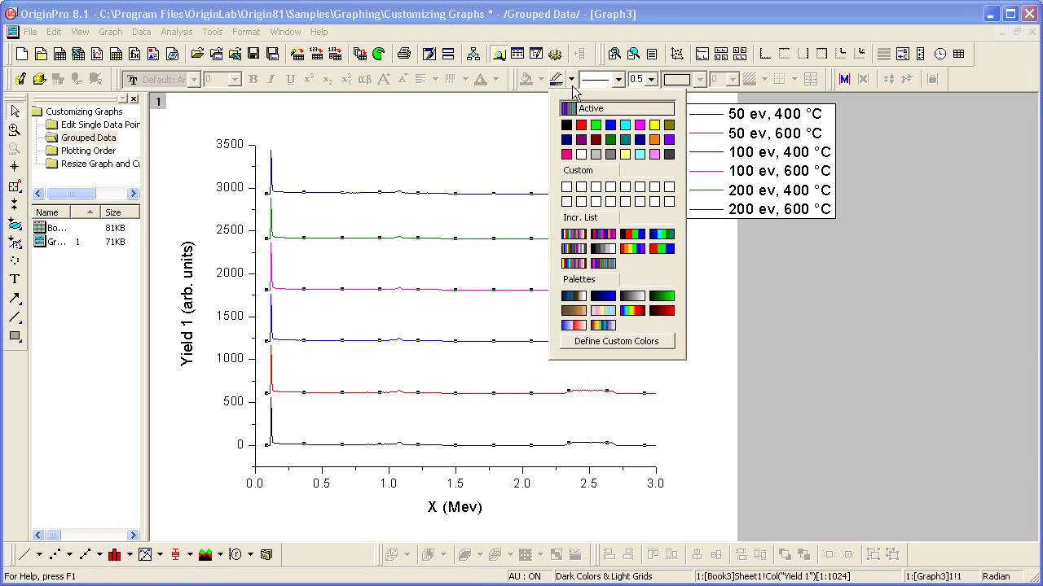
{"action": "left_click", "coordinate": [573, 263]}
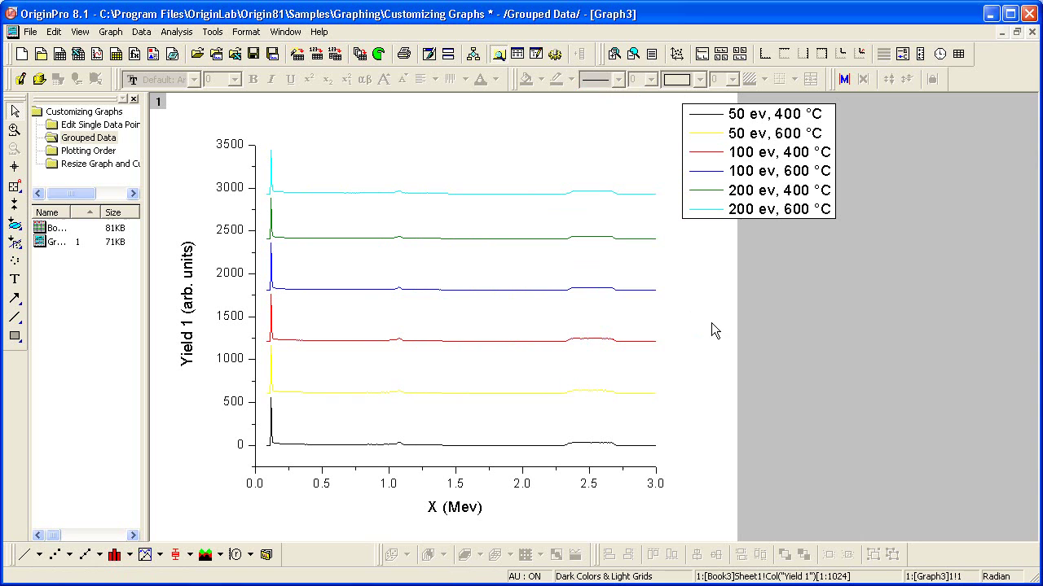
- Change the 50 ev, 600 °C curve's line colour from yellow to orange
{"action": "left_click", "coordinate": [561, 394]}
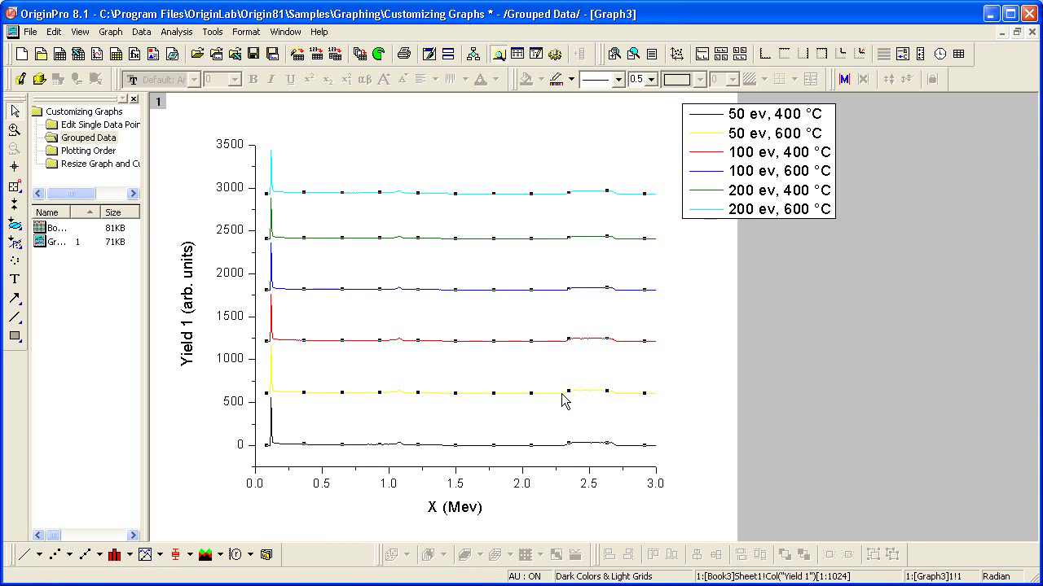
{"action": "left_click", "coordinate": [561, 394]}
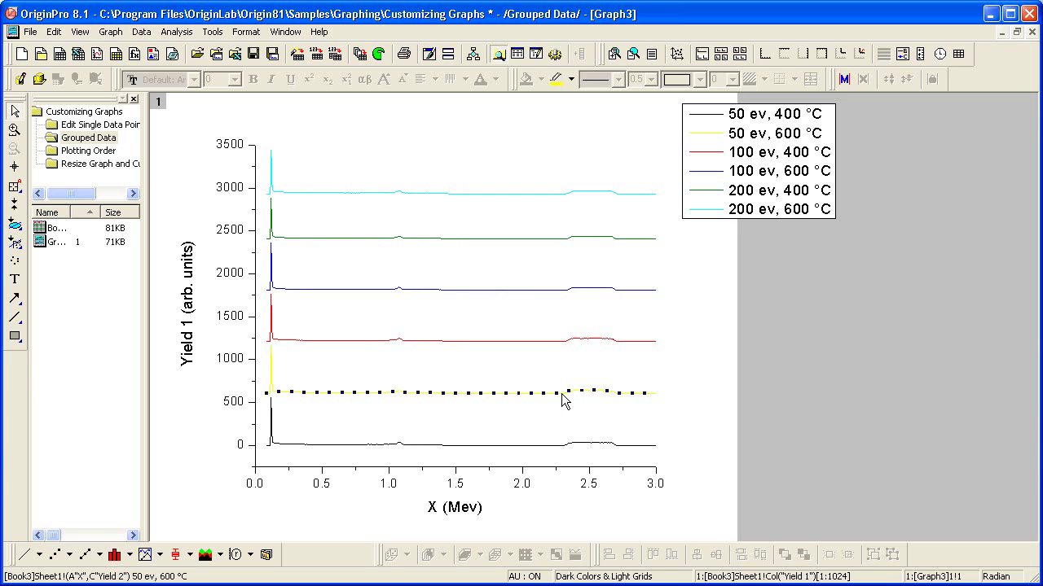
{"action": "left_click", "coordinate": [572, 79]}
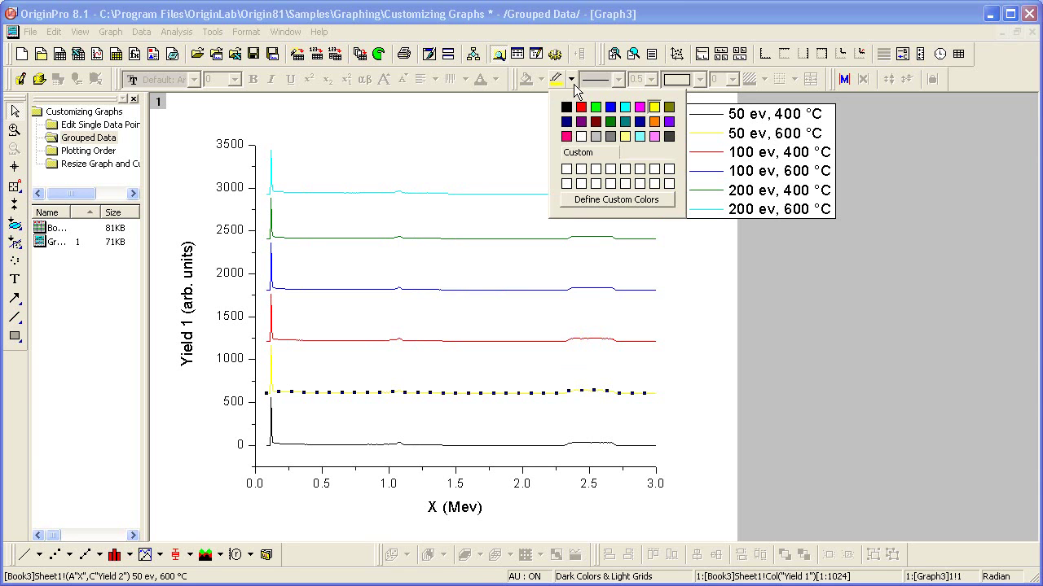
{"action": "left_click", "coordinate": [654, 121]}
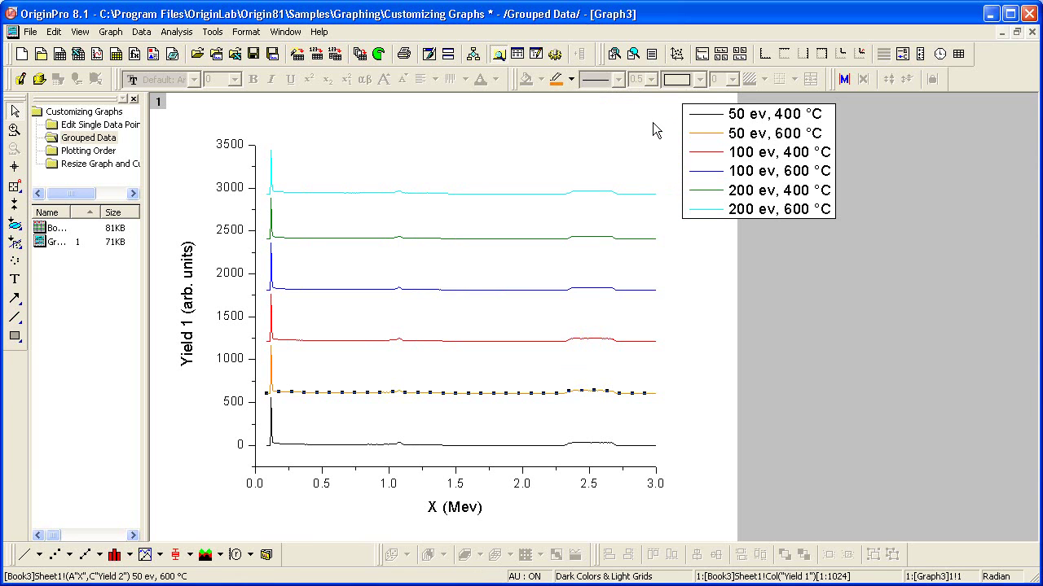
{"action": "left_click", "coordinate": [701, 328]}
- Open the Increment Editor for the group's Line Color sequence in Plot Details
{"action": "double_click", "coordinate": [536, 343]}
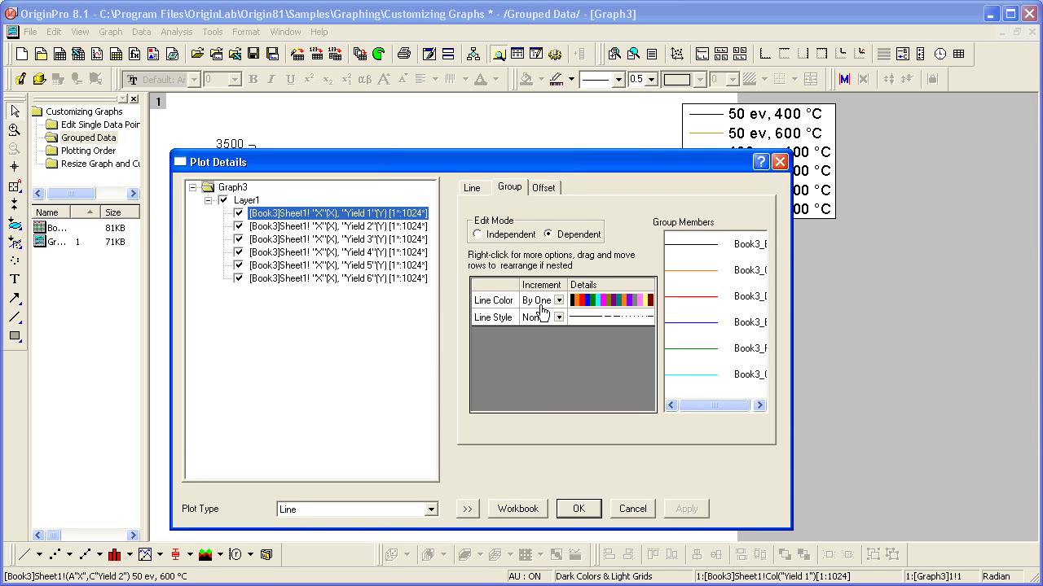
{"action": "left_click", "coordinate": [643, 306]}
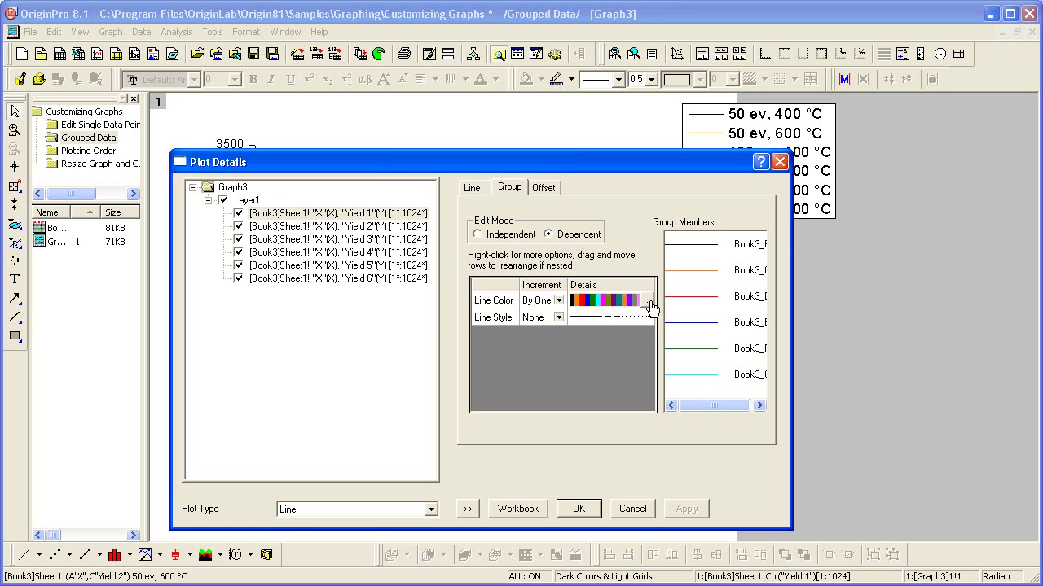
{"action": "left_click", "coordinate": [649, 302]}
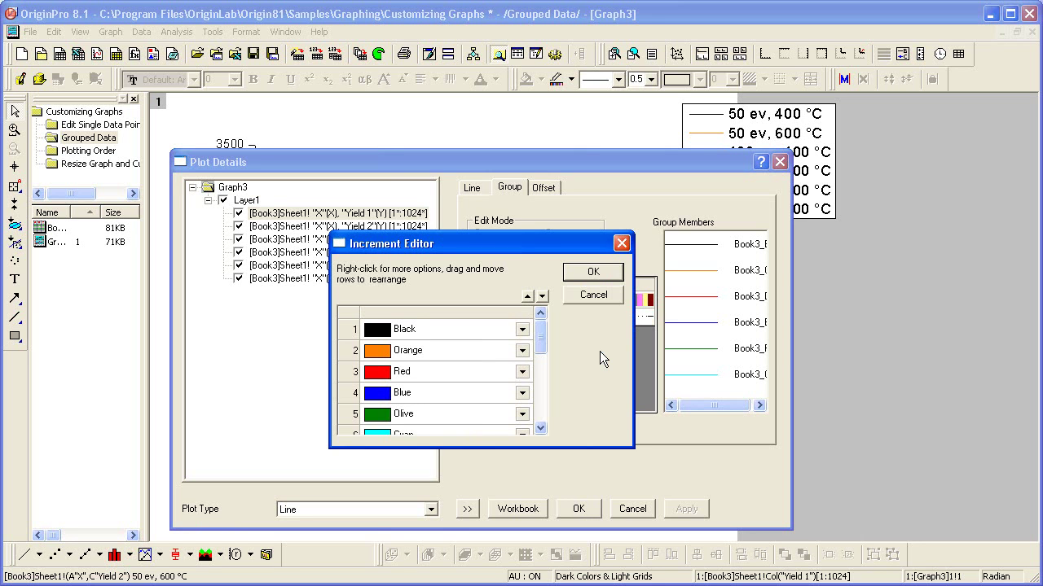
- Set the first colour to Yellow and move Red to the top: Red, Yellow, Orange, Blue, Olive, Cyan
{"action": "left_click", "coordinate": [522, 330]}
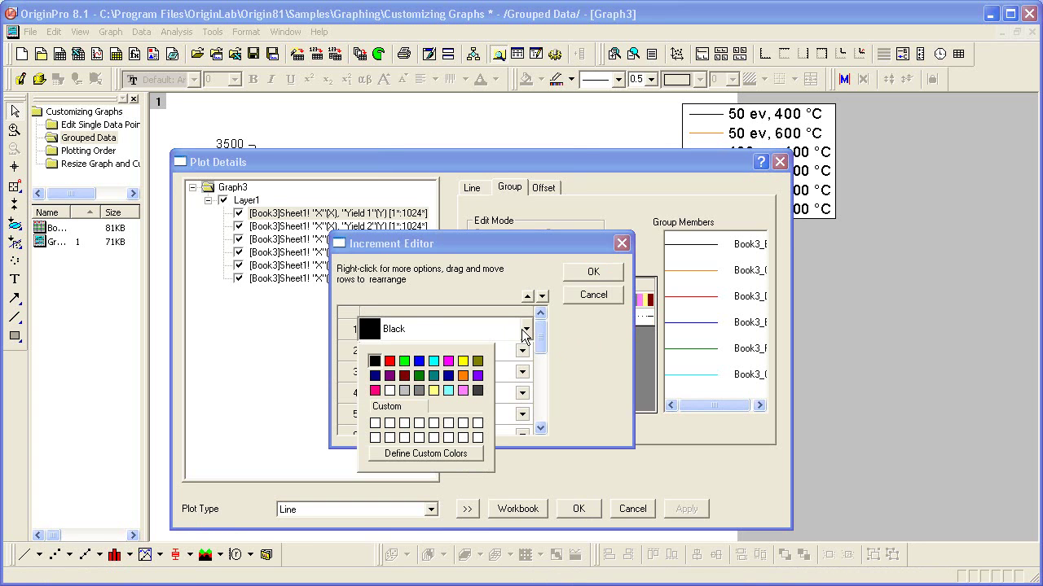
{"action": "left_click", "coordinate": [464, 362]}
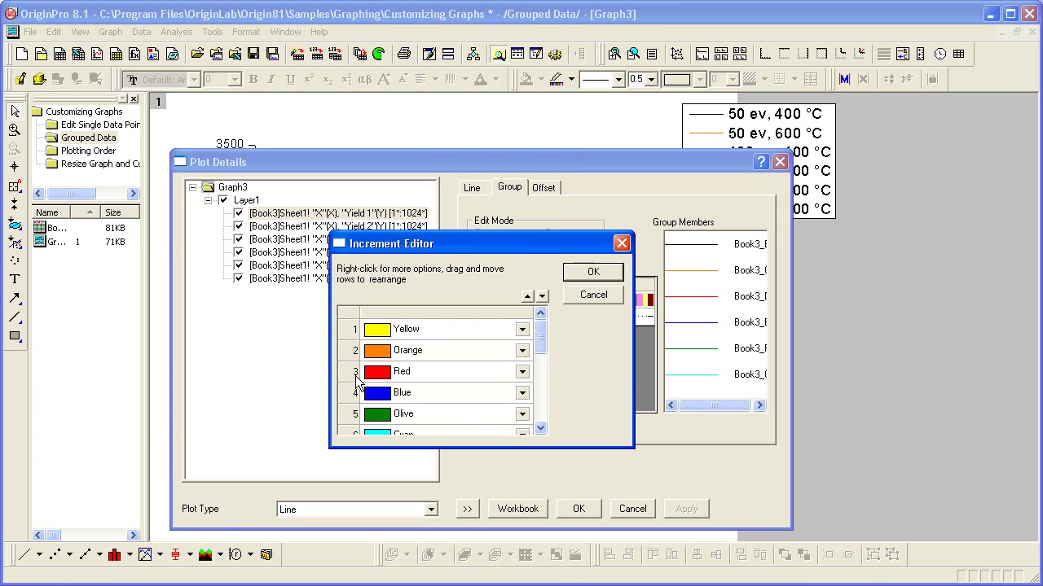
{"action": "left_click_drag", "start_coordinate": [355, 379], "coordinate": [354, 329]}
{"action": "left_click", "coordinate": [418, 329]}
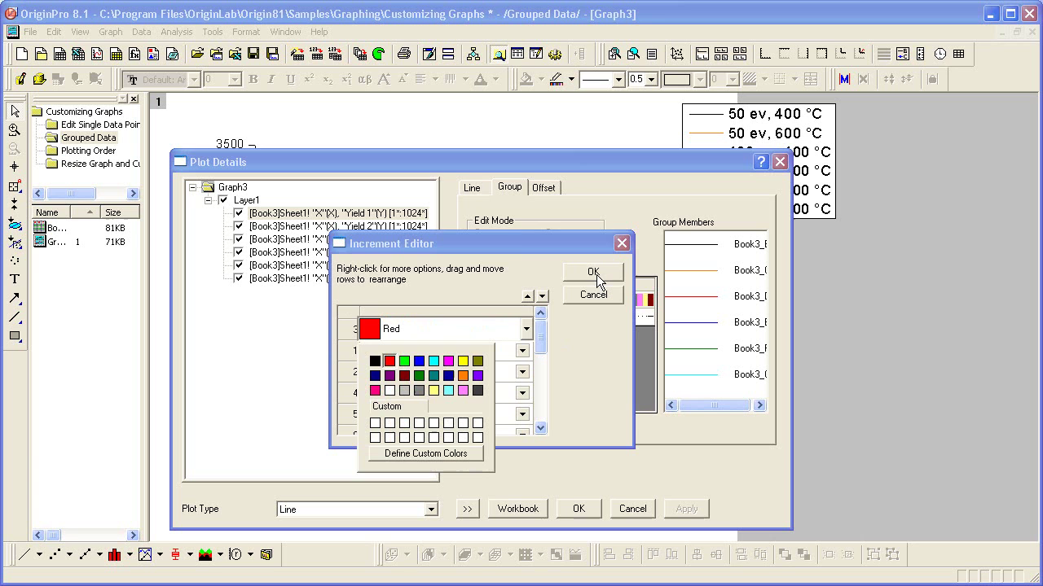
{"action": "left_click", "coordinate": [581, 341]}
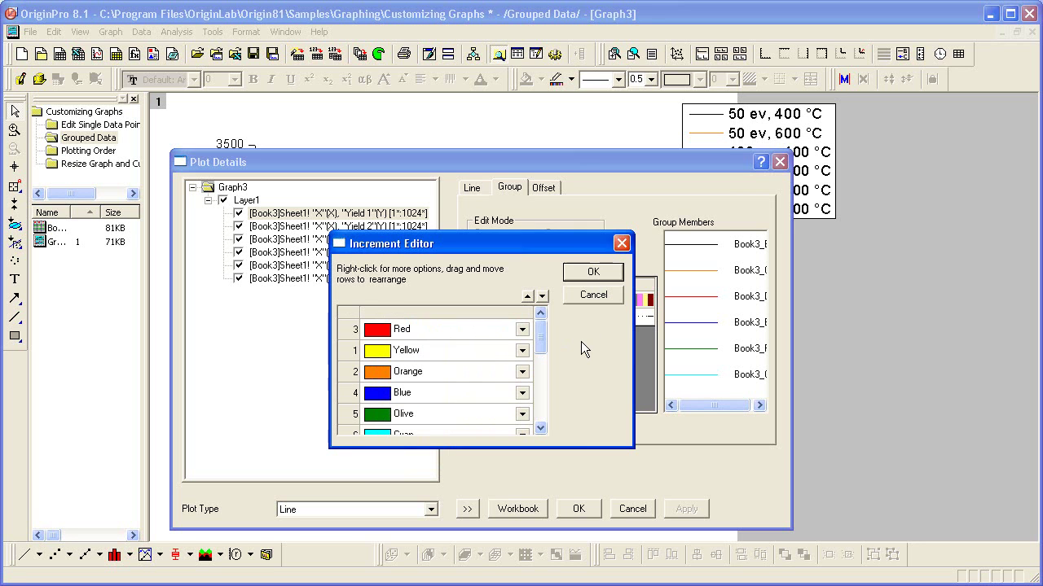
{"action": "left_click", "coordinate": [593, 273]}
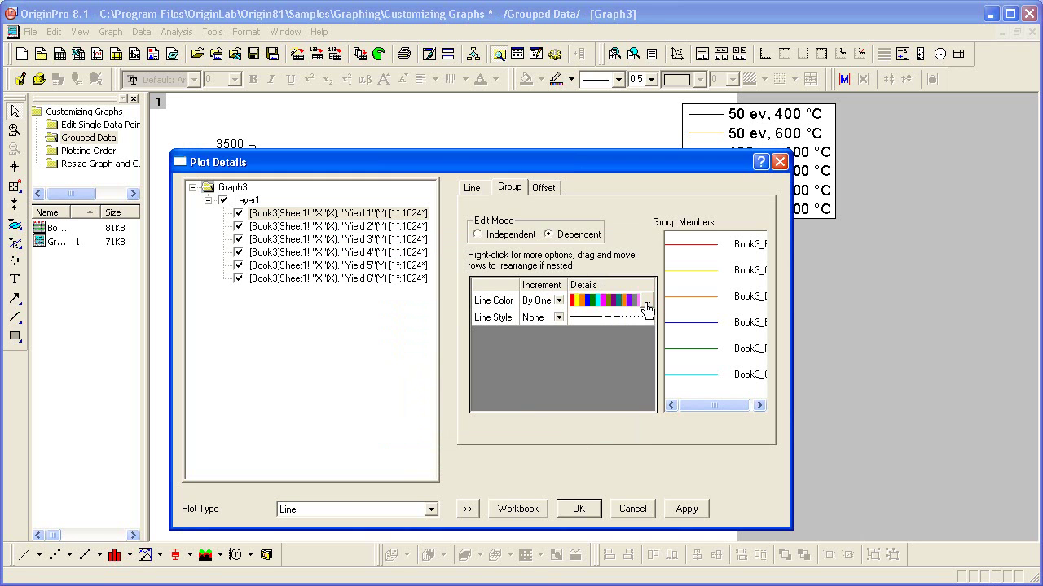
- Reopen the Increment Editor and save the colour list as the theme 'My Color List'
{"action": "left_click", "coordinate": [647, 307]}
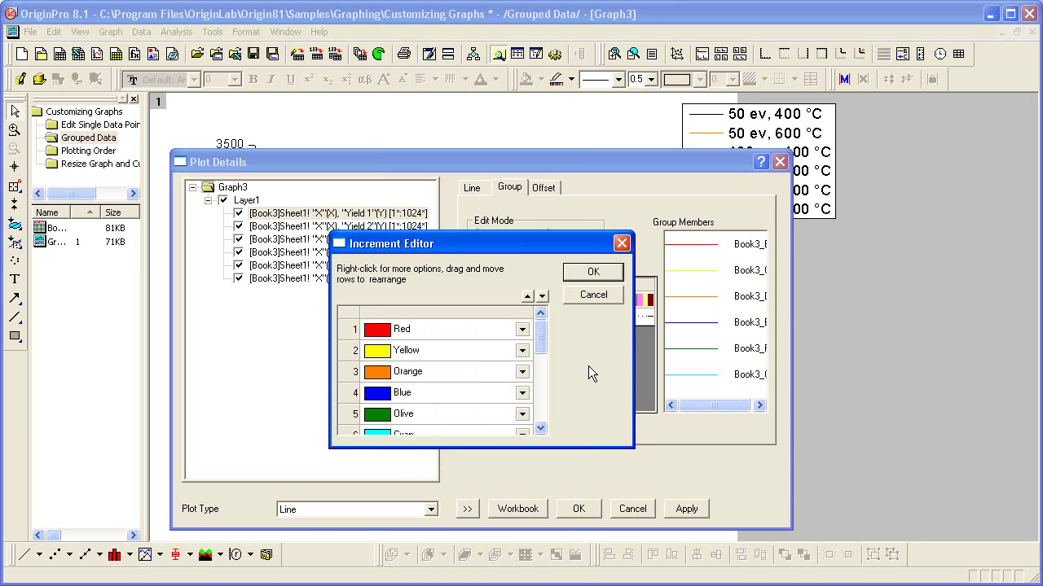
{"action": "right_click", "coordinate": [472, 372]}
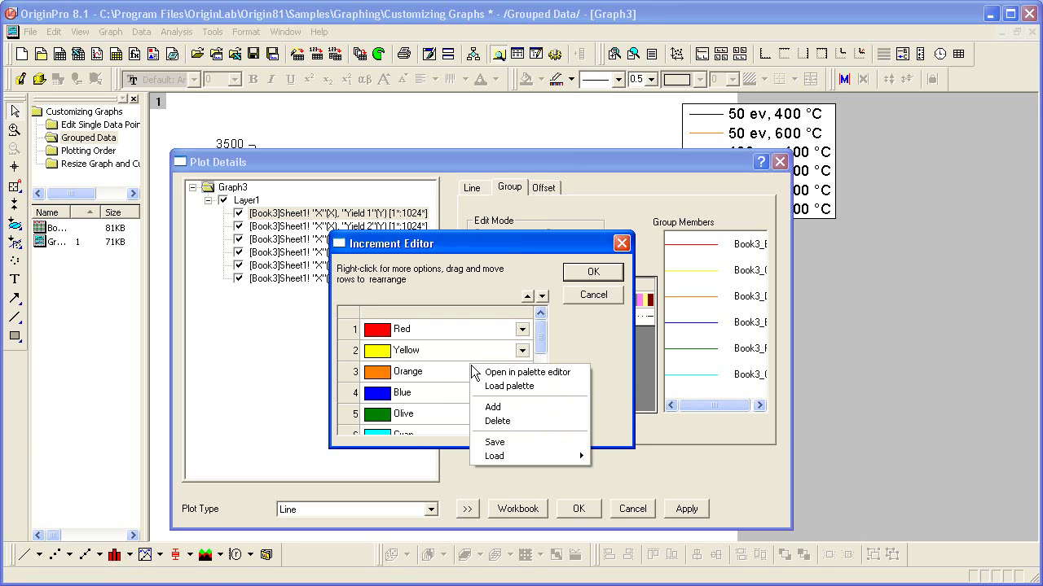
{"action": "left_click", "coordinate": [528, 441]}
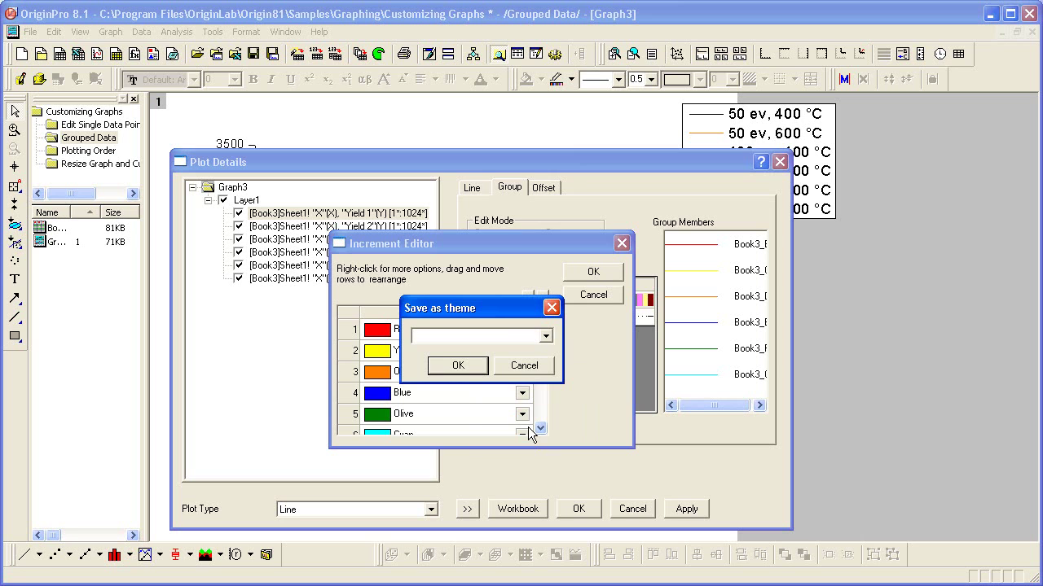
{"action": "type", "text": "My Color List"}
{"action": "left_click", "coordinate": [461, 366]}
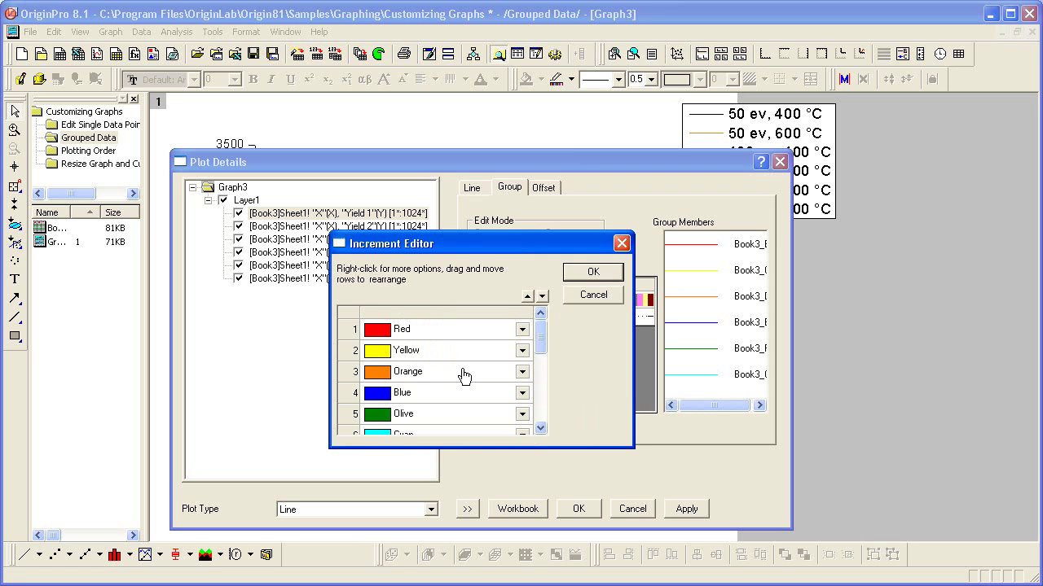
- Load the My Color List.oth theme back into the editor and accept it
{"action": "right_click", "coordinate": [465, 375]}
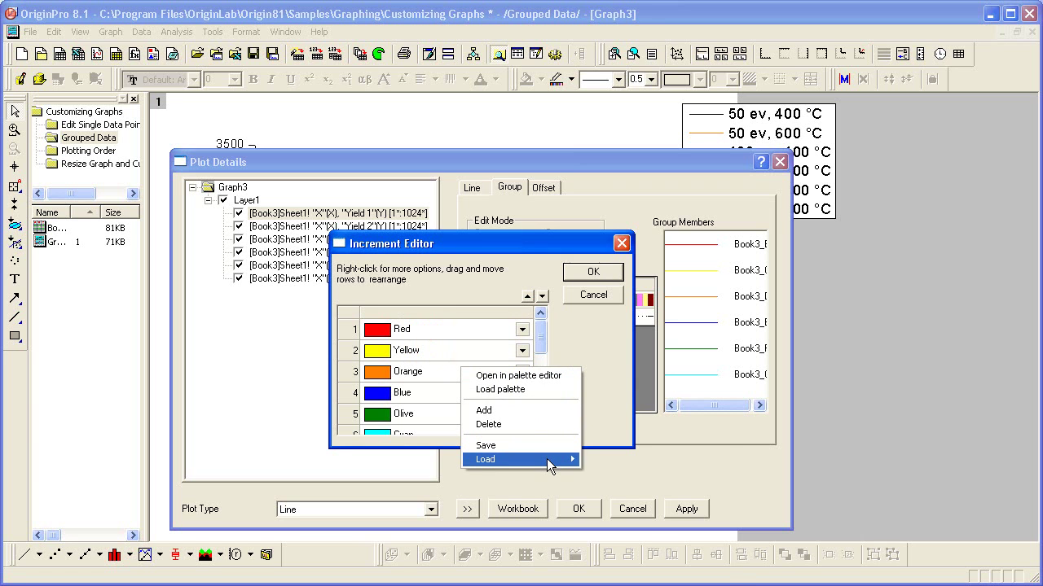
{"action": "mouse_move", "coordinate": [546, 458]}
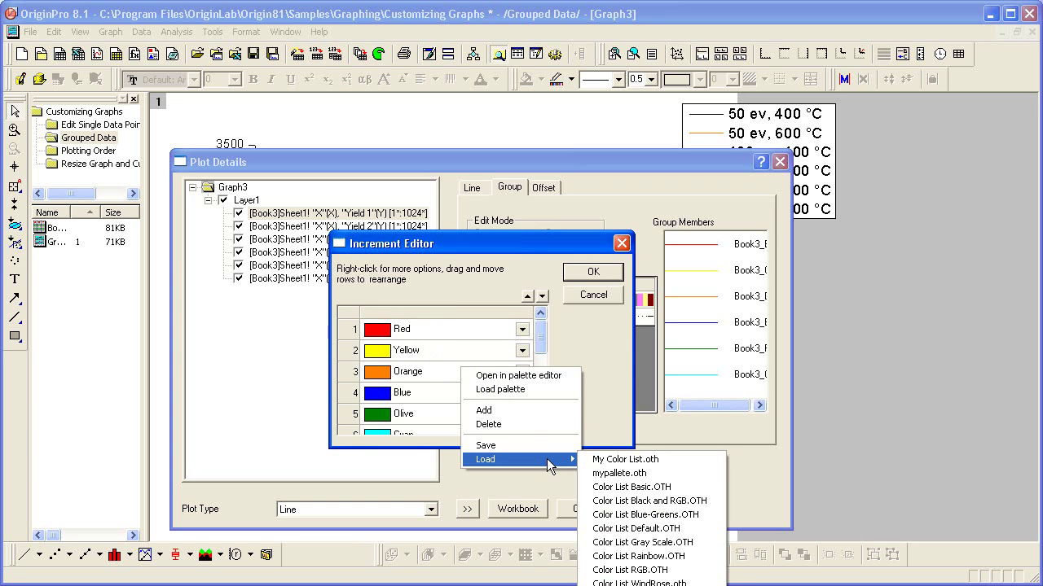
{"action": "left_click", "coordinate": [668, 461]}
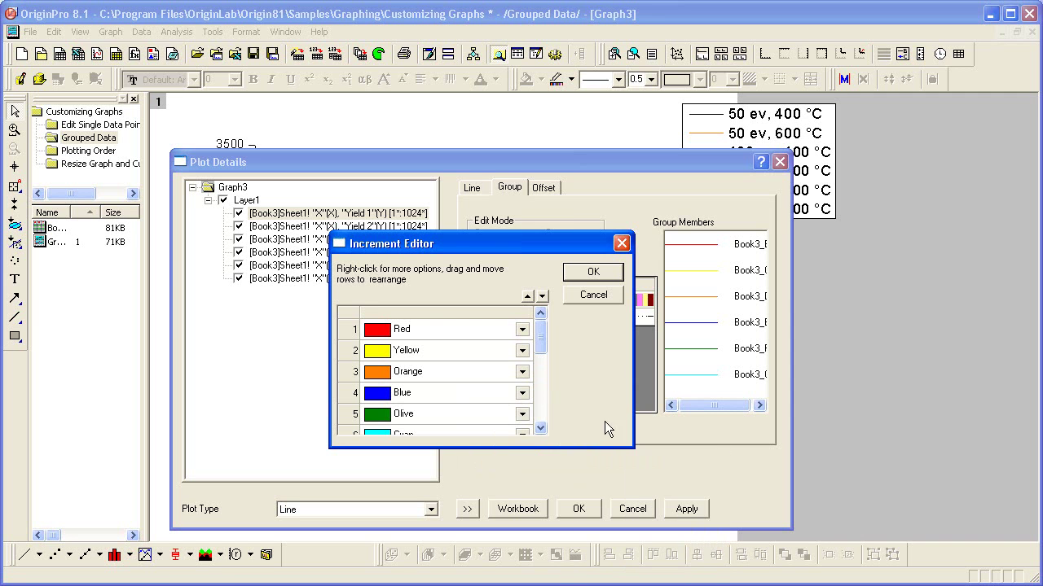
{"action": "left_click", "coordinate": [597, 274]}
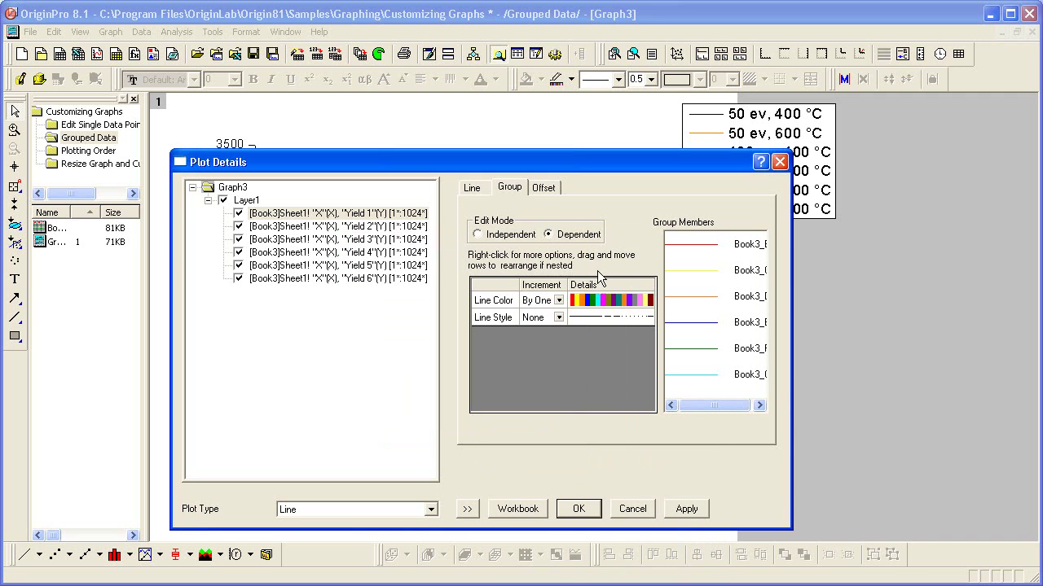
- Apply the new group colours, then make a Waterfall plot of Book3's six yield columns
{"action": "left_click", "coordinate": [586, 513]}
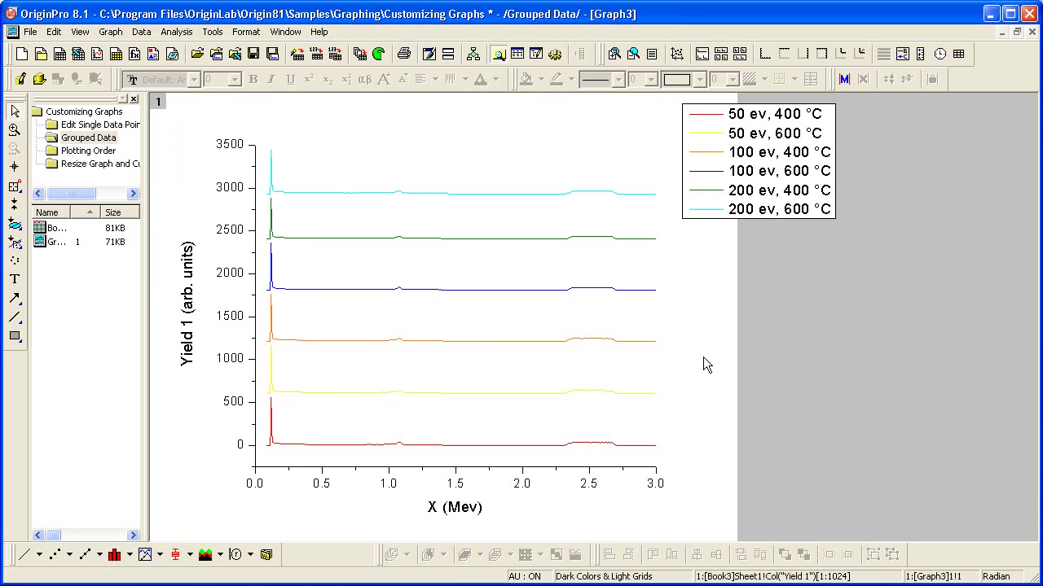
{"action": "double_click", "coordinate": [53, 229]}
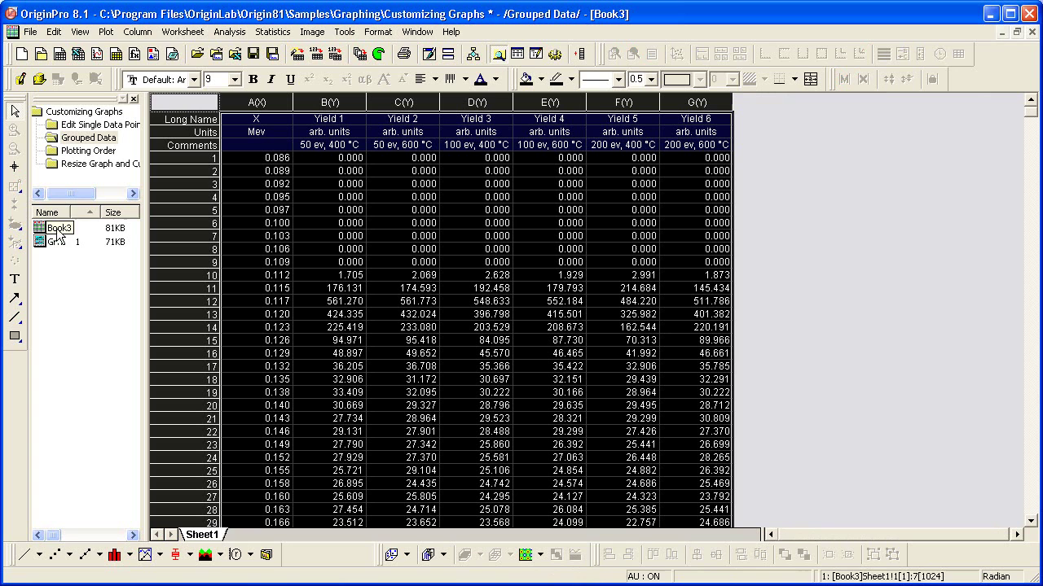
{"action": "left_click", "coordinate": [106, 33]}
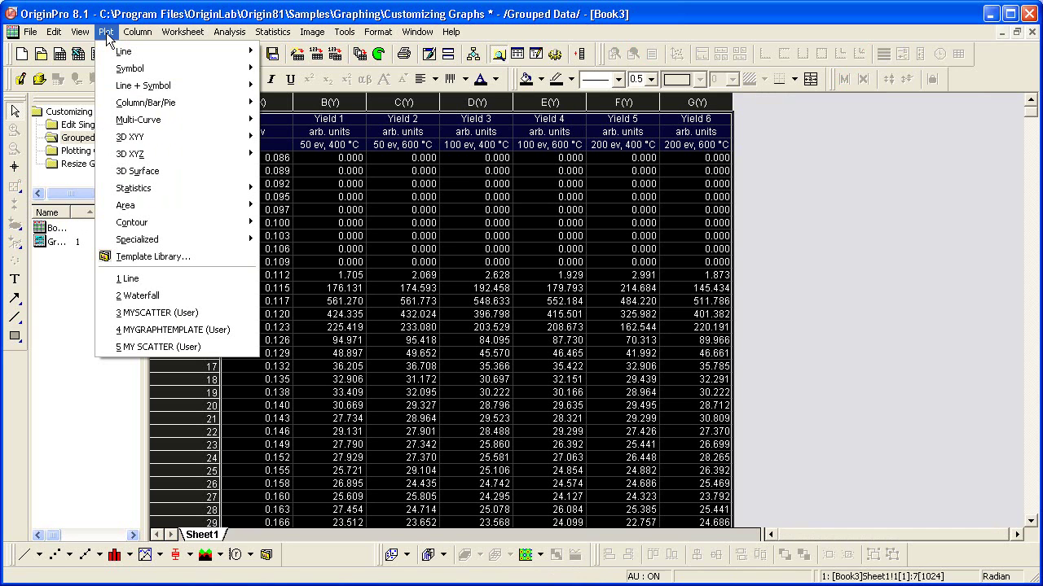
{"action": "mouse_move", "coordinate": [194, 120]}
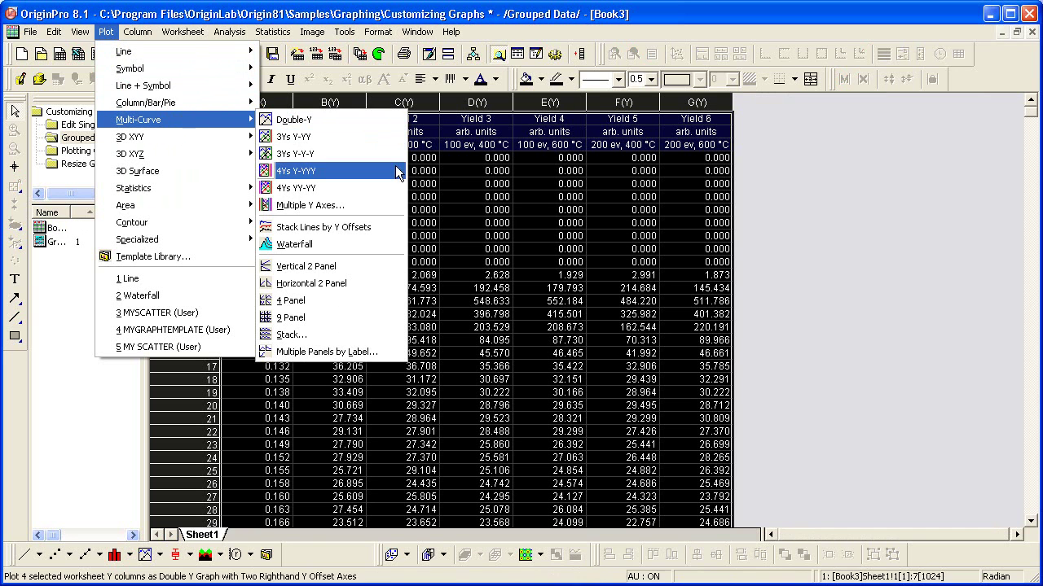
{"action": "left_click", "coordinate": [388, 244]}
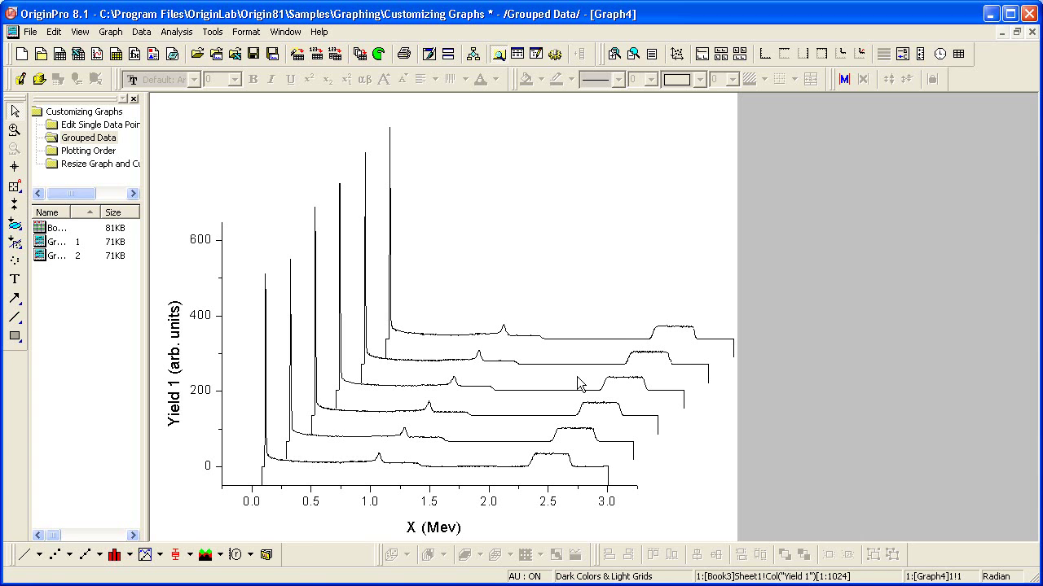
- Set the X axis scale to run from 0.5 to 3
{"action": "left_click", "coordinate": [584, 311]}
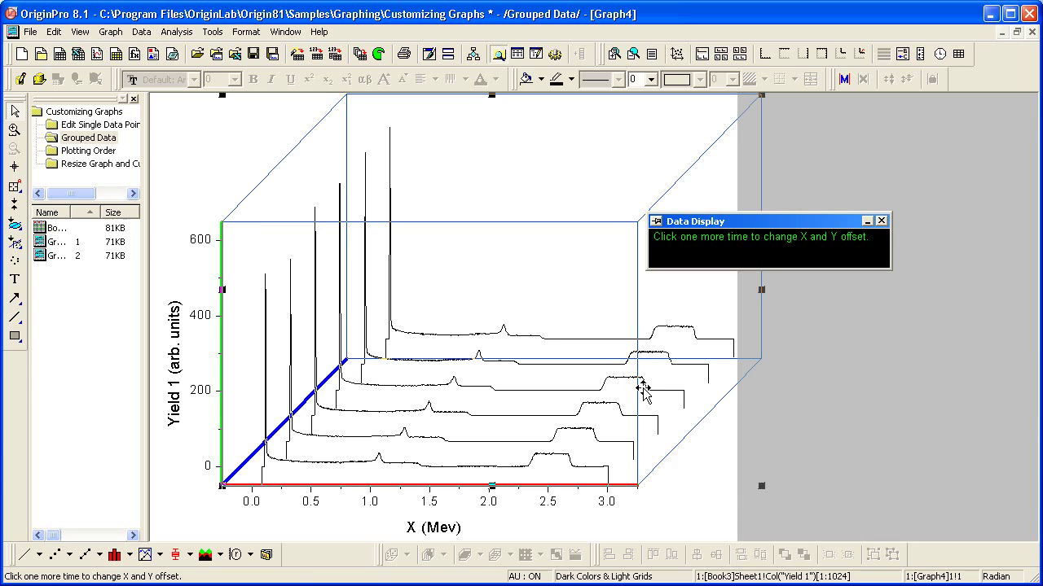
{"action": "left_click", "coordinate": [706, 499]}
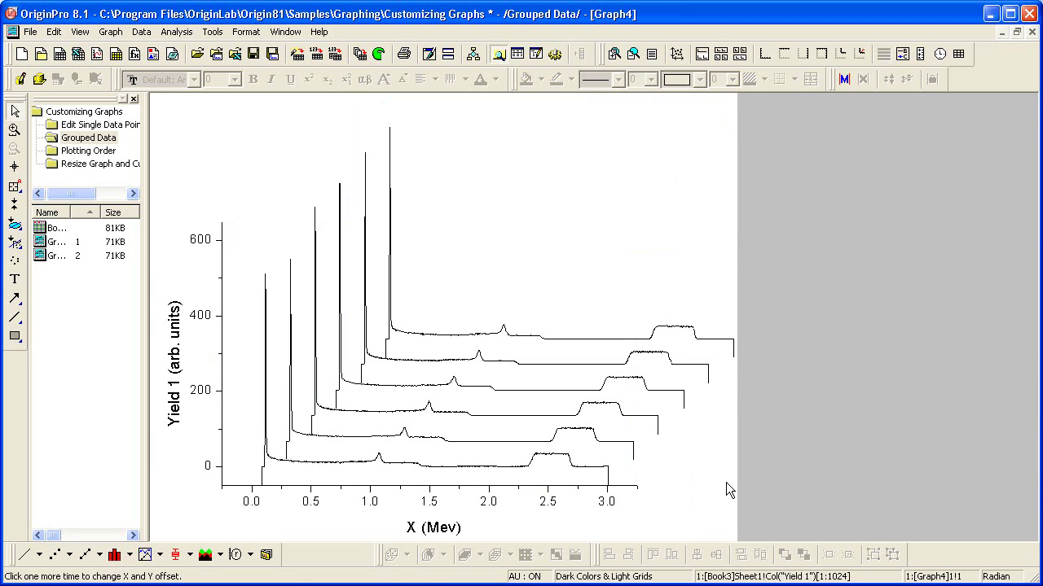
{"action": "left_click", "coordinate": [595, 486]}
{"action": "double_click", "coordinate": [596, 488]}
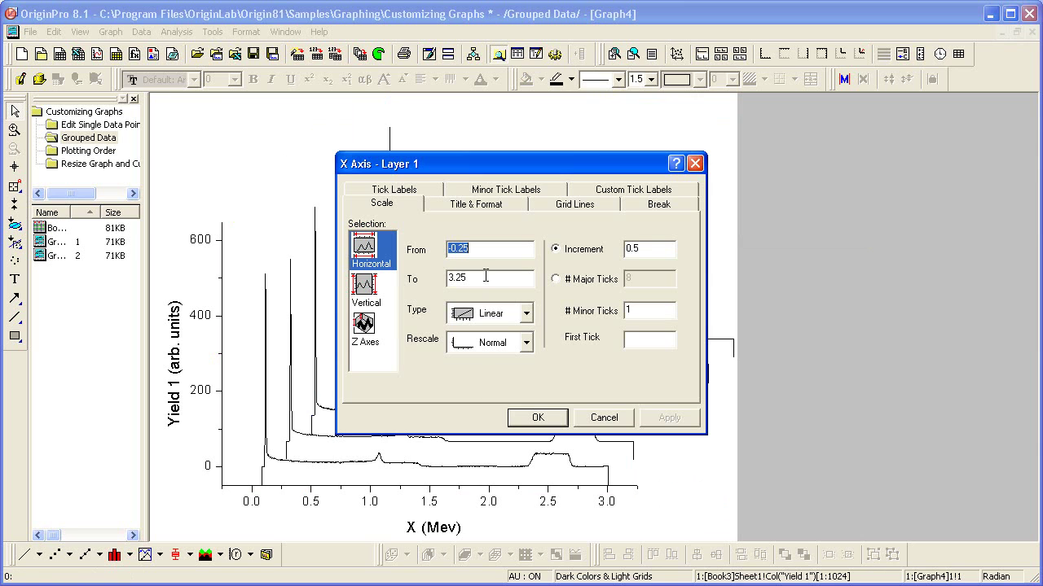
{"action": "type", "text": "0.5"}
{"action": "key", "text": "Tab"}
{"action": "type", "text": "3"}
- Set the vertical axis from -10 to 100 with increment 20 and apply
{"action": "left_click", "coordinate": [368, 293]}
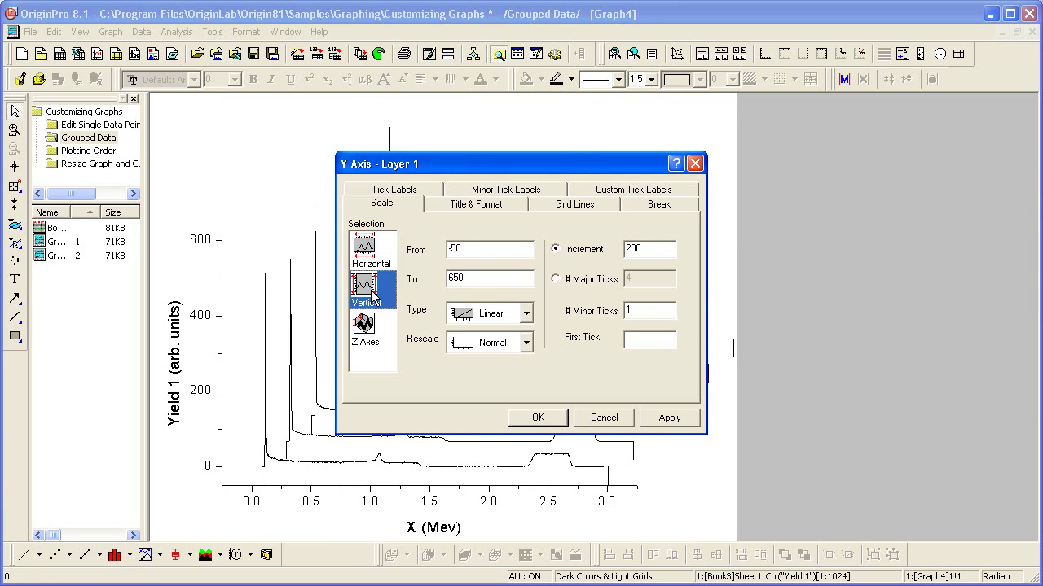
{"action": "left_click", "coordinate": [479, 249]}
{"action": "key", "text": "BackSpace"}
{"action": "key", "text": "BackSpace"}
{"action": "key", "text": "BackSpace"}
{"action": "type", "text": "-10"}
{"action": "key", "text": "Tab"}
{"action": "type", "text": "100"}
{"action": "key", "text": "Tab"}
{"action": "key", "text": "Tab"}
{"action": "key", "text": "Tab"}
{"action": "key", "text": "Tab"}
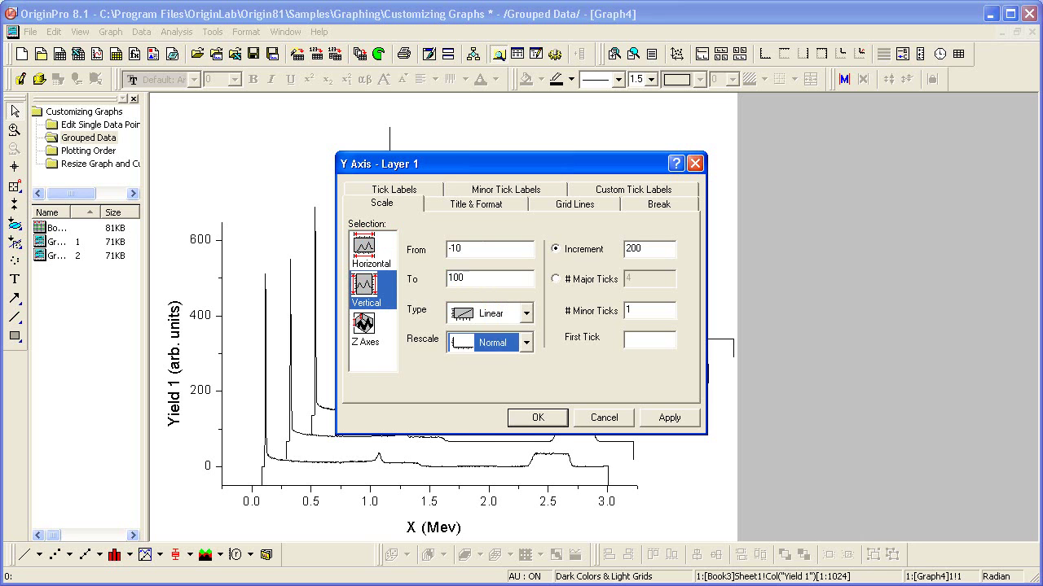
{"action": "type", "text": "20"}
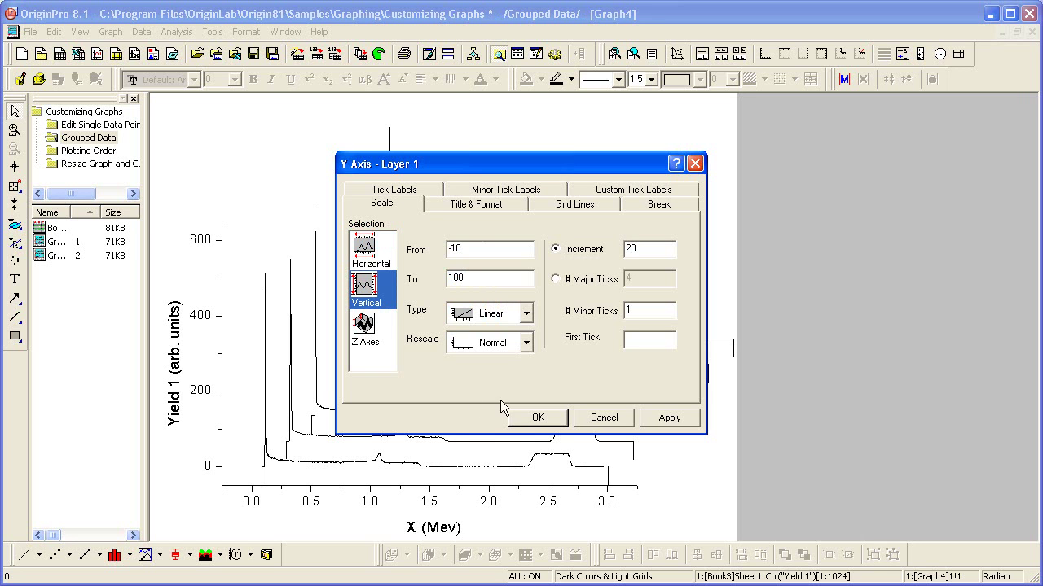
{"action": "left_click", "coordinate": [542, 419]}
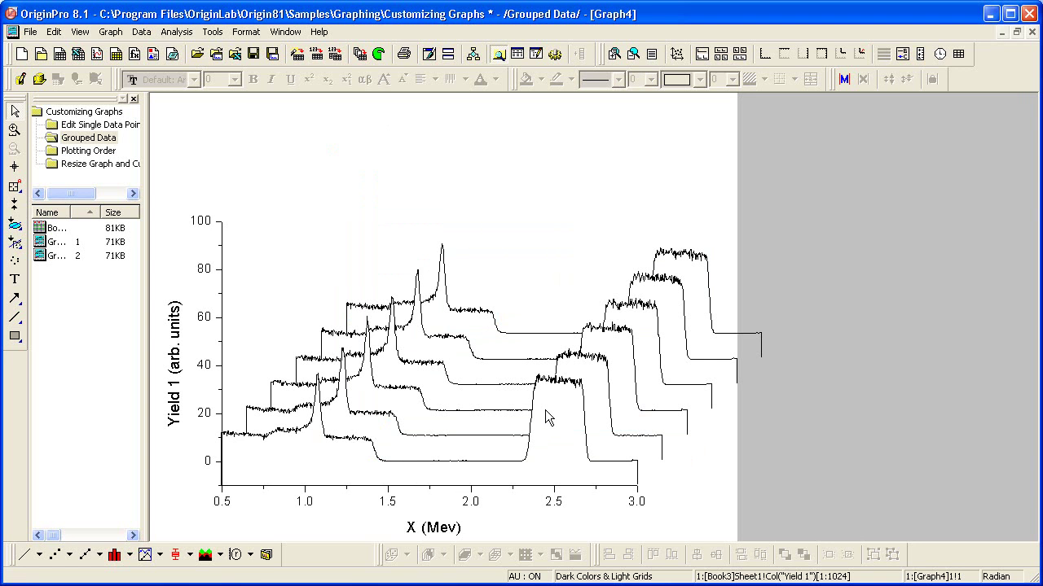
- Give the six waterfall curves Rainbow palette line colours and open their group Plot Details
{"action": "left_click", "coordinate": [551, 384]}
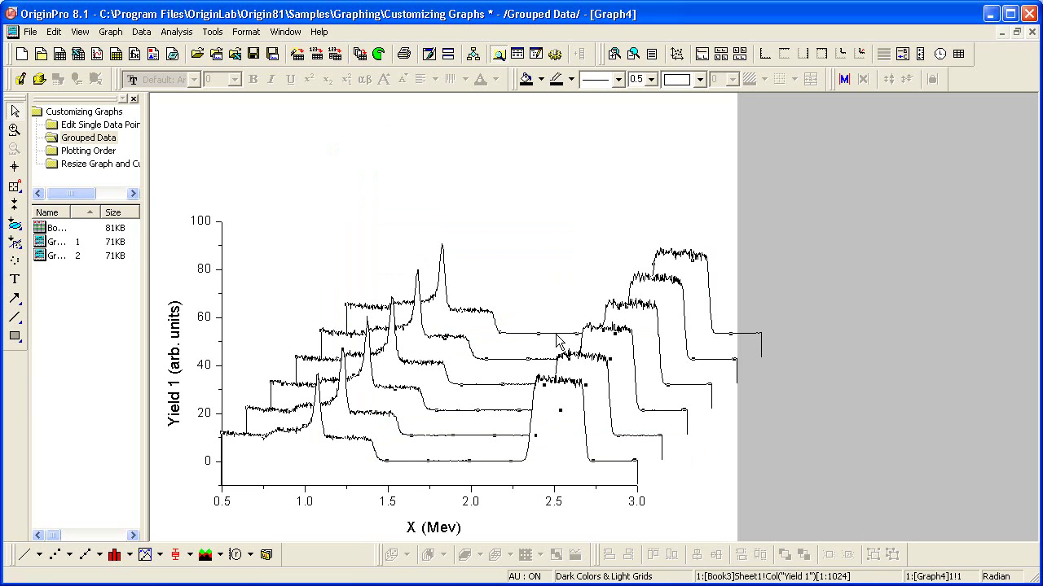
{"action": "left_click", "coordinate": [571, 79]}
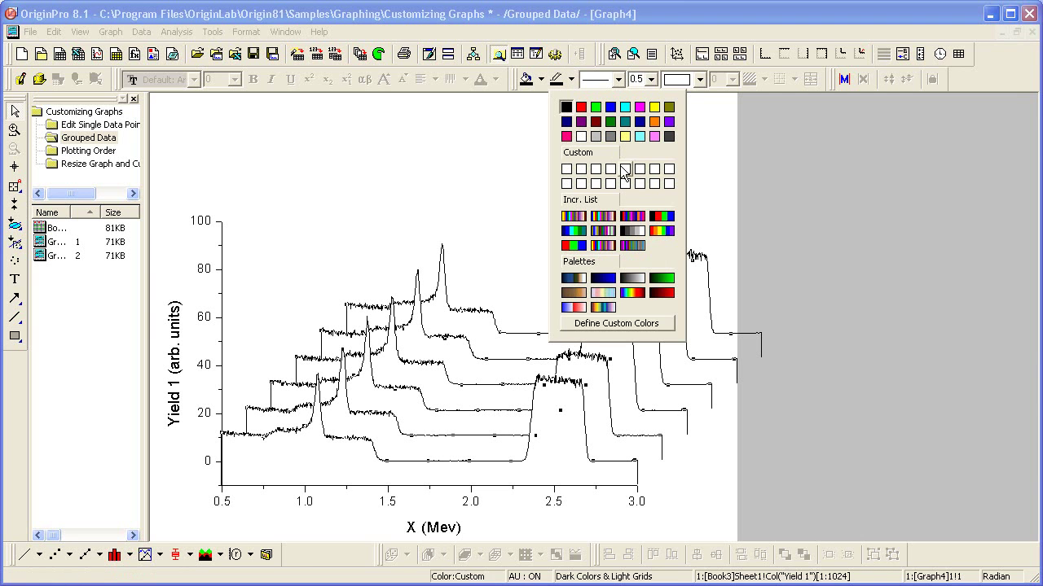
{"action": "left_click", "coordinate": [641, 295]}
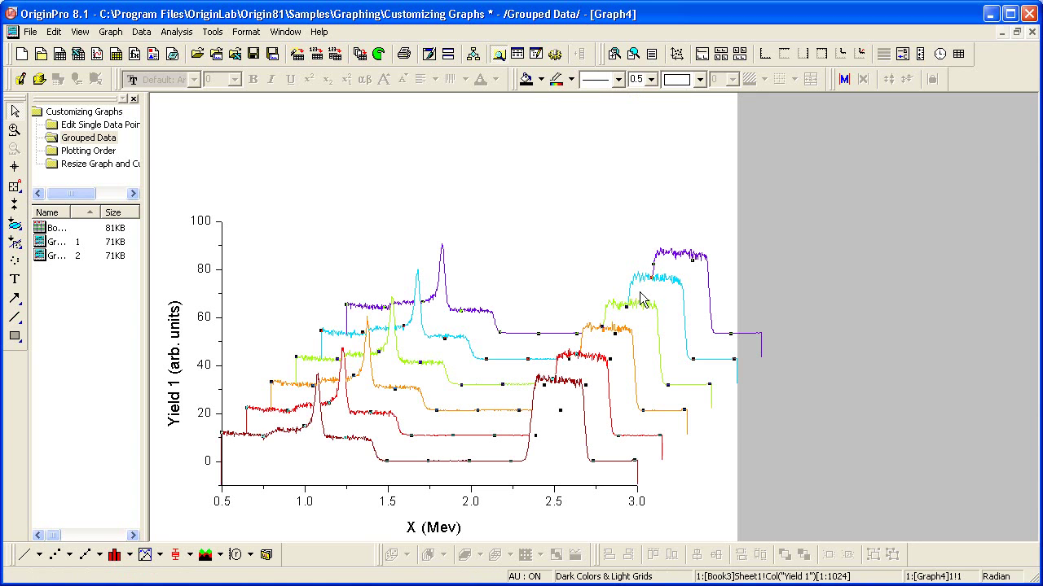
{"action": "double_click", "coordinate": [568, 387]}
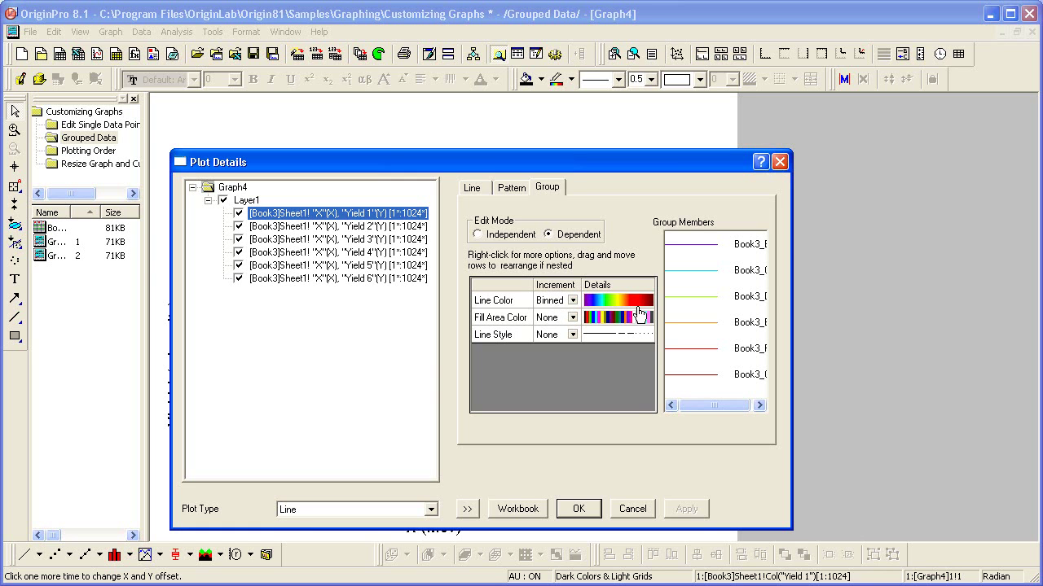
- Open the Line Color increment list editor in the Group tab
{"action": "left_click", "coordinate": [648, 303]}
{"action": "left_click", "coordinate": [649, 305]}
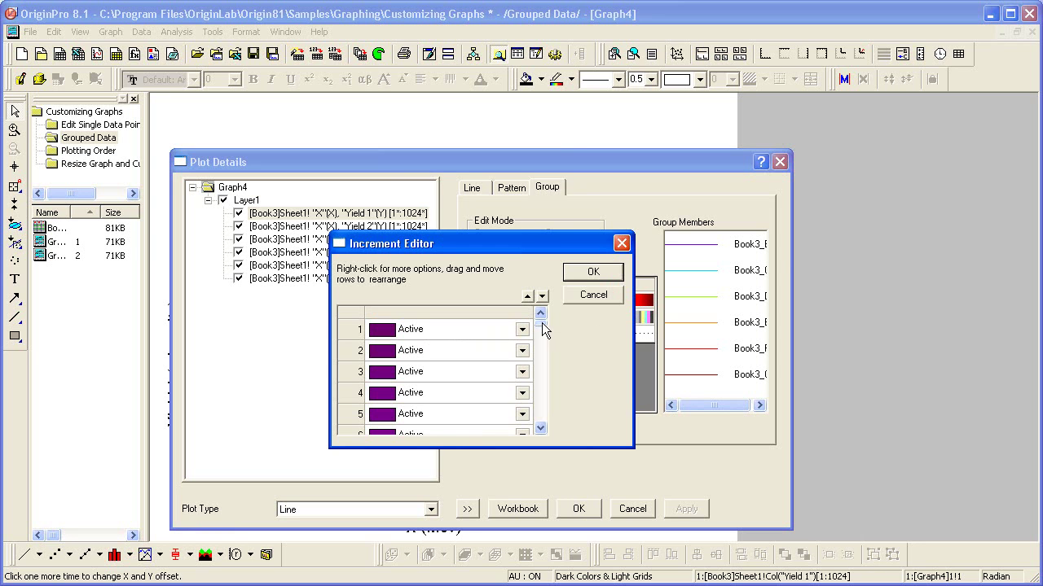
{"action": "left_click_drag", "start_coordinate": [541, 324], "coordinate": [546, 365]}
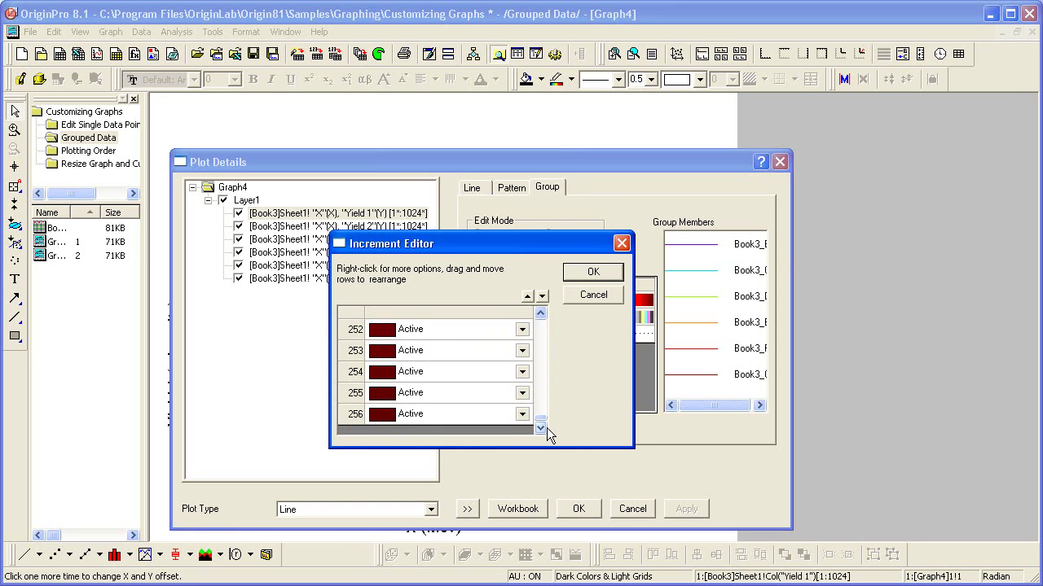
{"action": "left_click", "coordinate": [587, 277]}
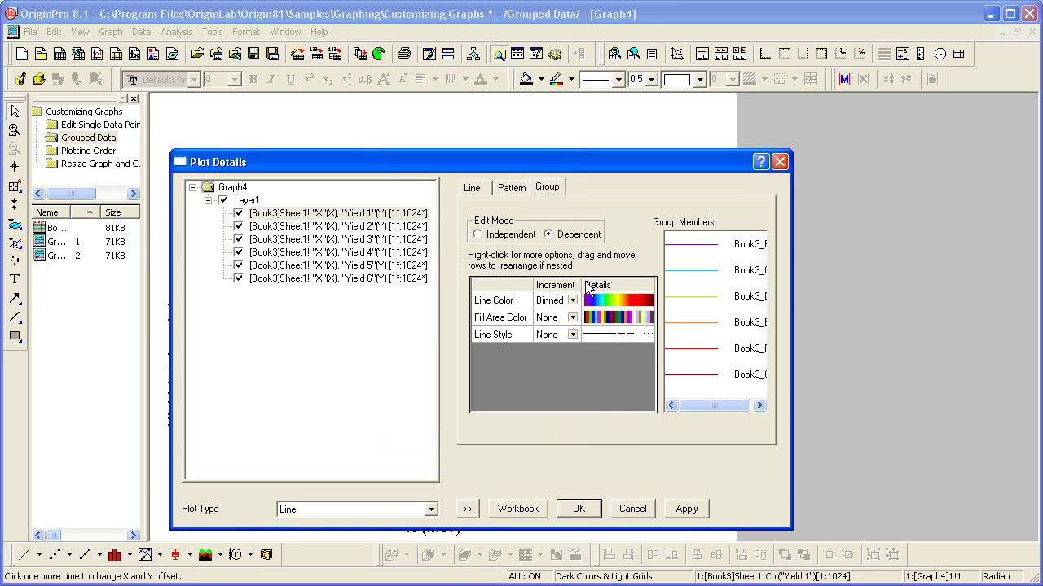
{"action": "left_click", "coordinate": [595, 300]}
{"action": "left_click", "coordinate": [651, 302]}
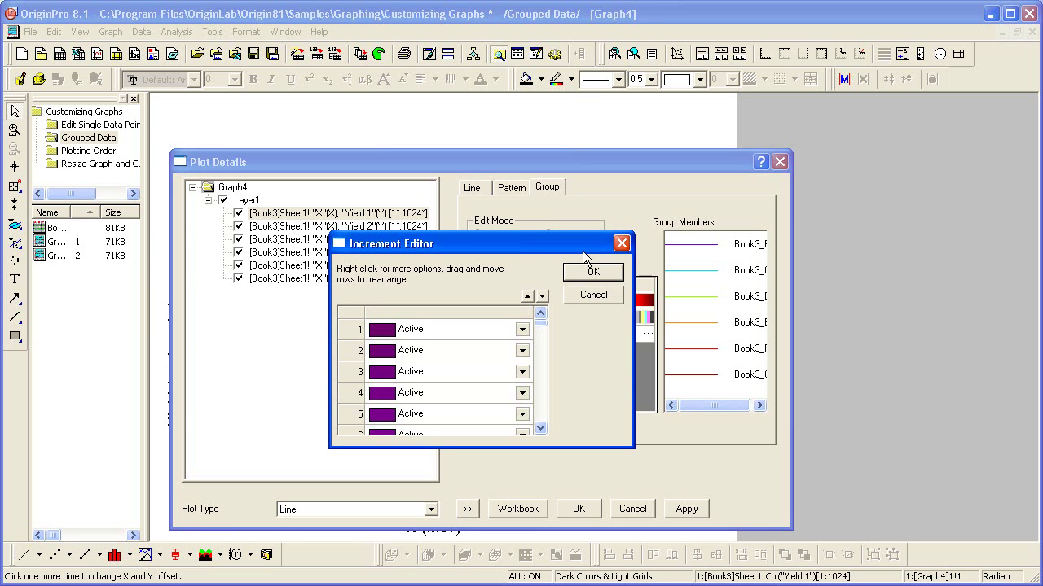
{"action": "left_click_drag", "start_coordinate": [581, 241], "coordinate": [416, 103]}
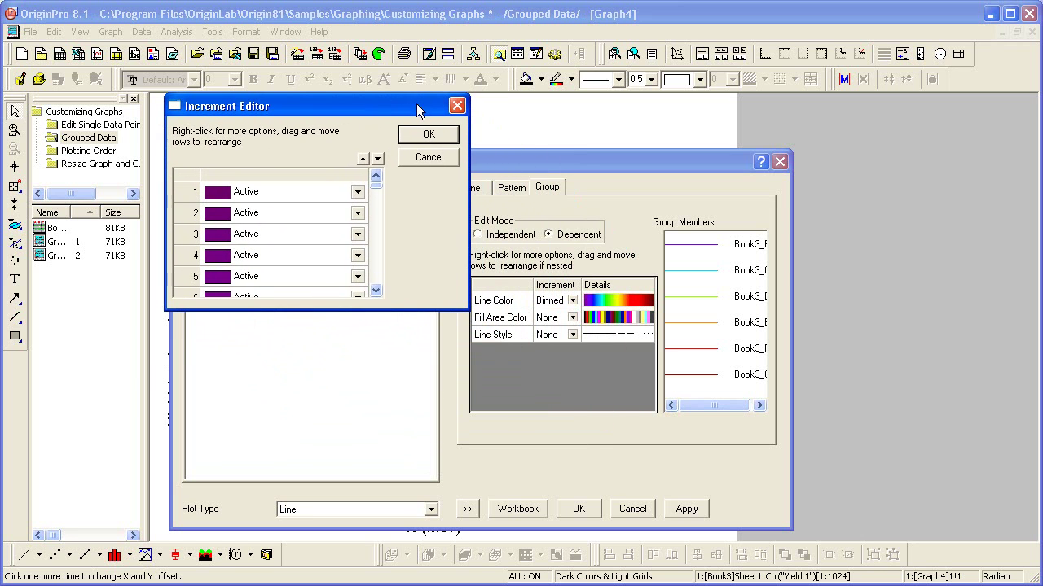
- Load Pastel.PAL into the colour list and apply it to the curves
{"action": "right_click", "coordinate": [318, 223]}
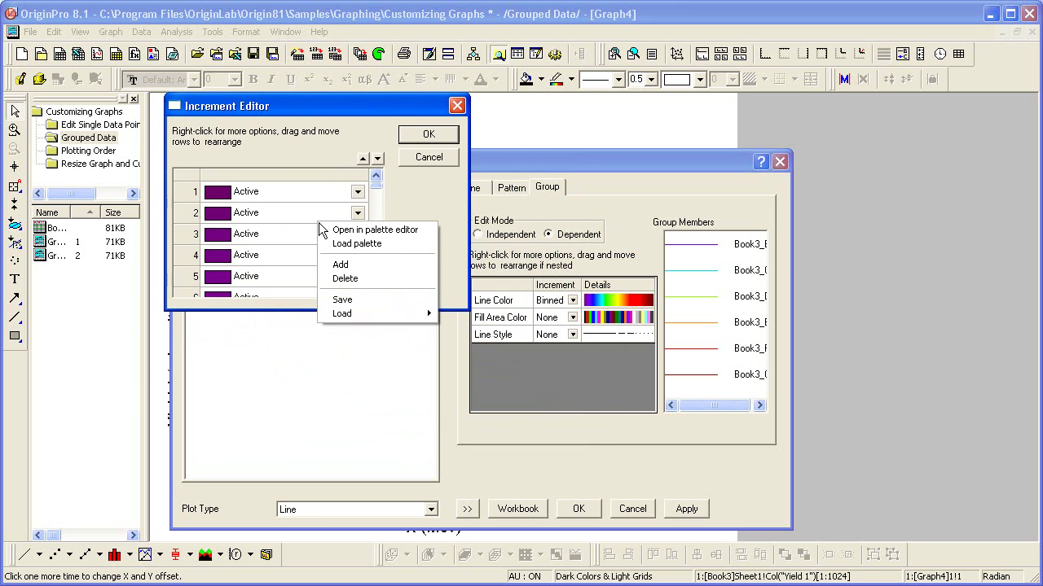
{"action": "mouse_move", "coordinate": [400, 308]}
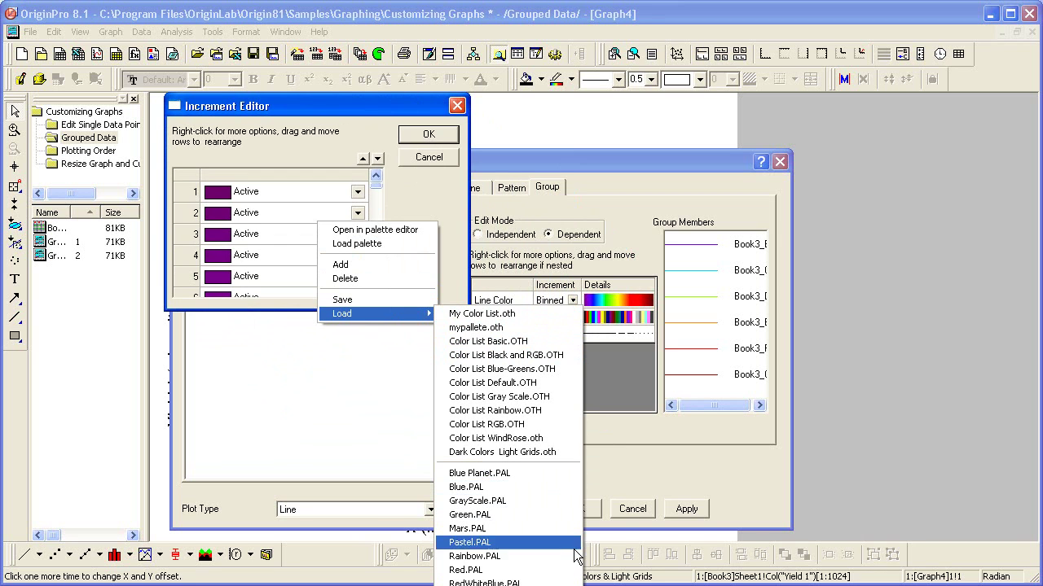
{"action": "left_click", "coordinate": [489, 583]}
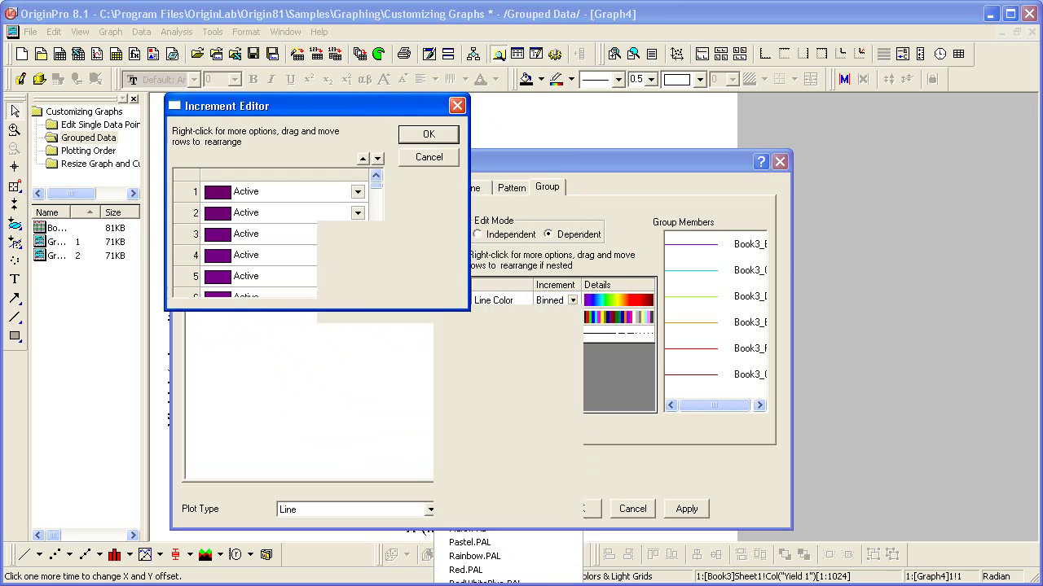
{"action": "left_click", "coordinate": [428, 133]}
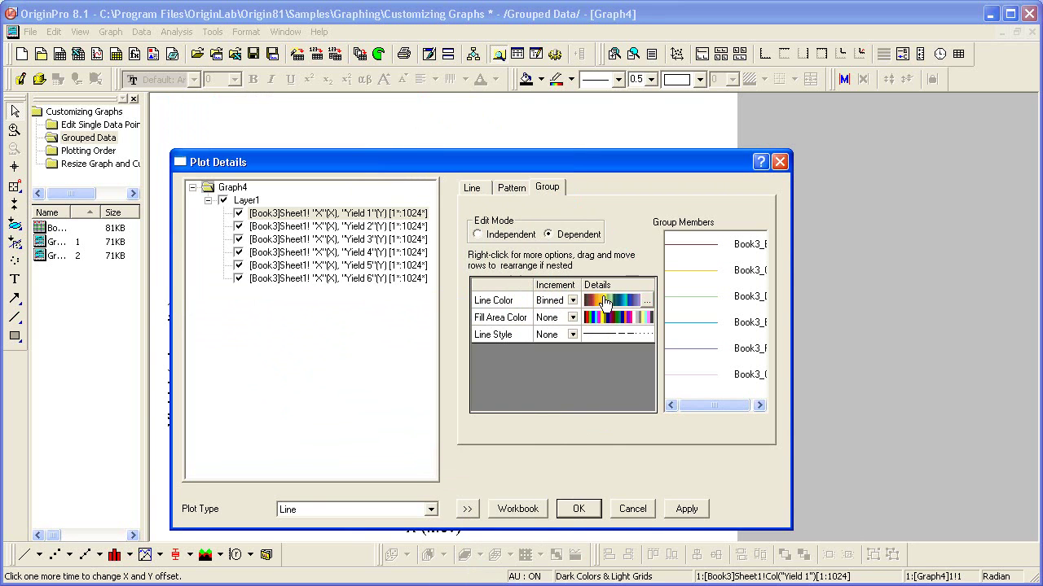
{"action": "left_click", "coordinate": [588, 514]}
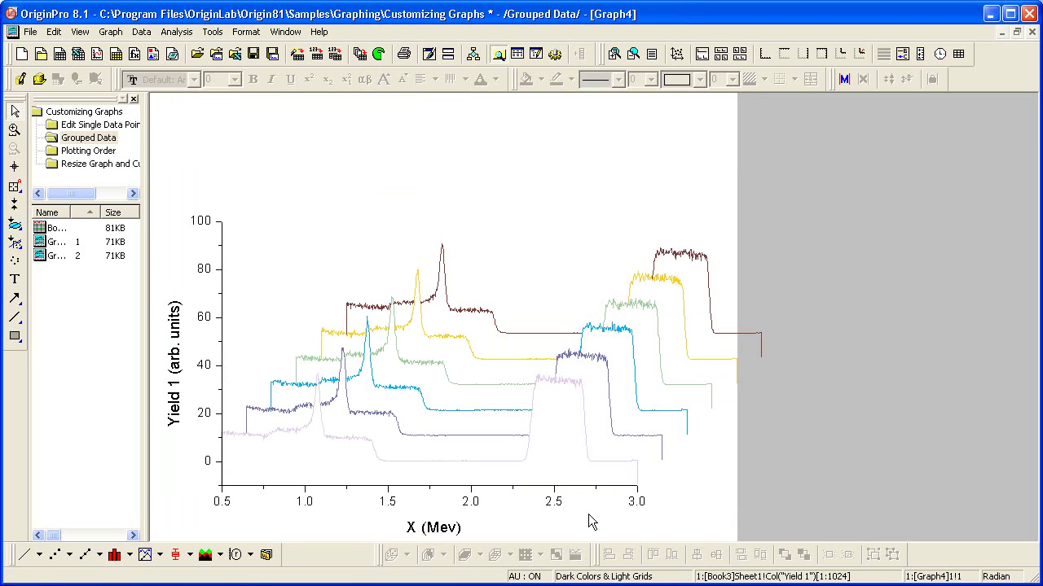